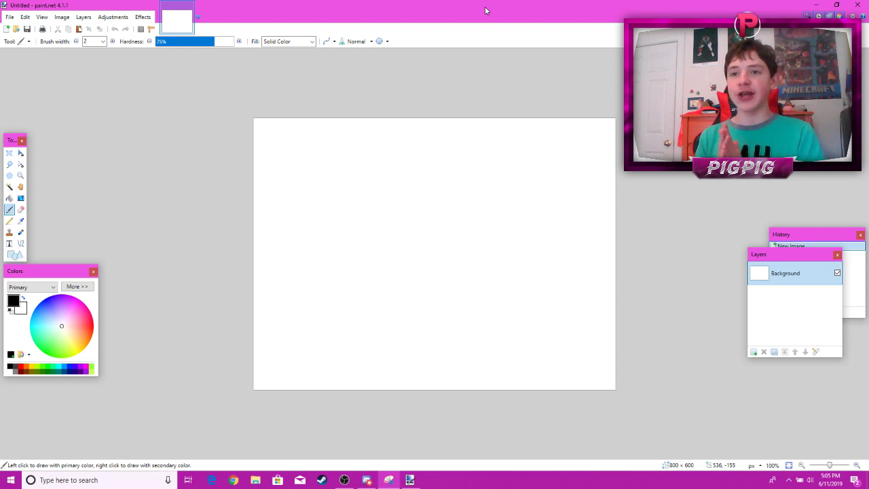
Resize the blank image to 1920 pixels wide and 1080 pixels high.
left_click(62, 17)
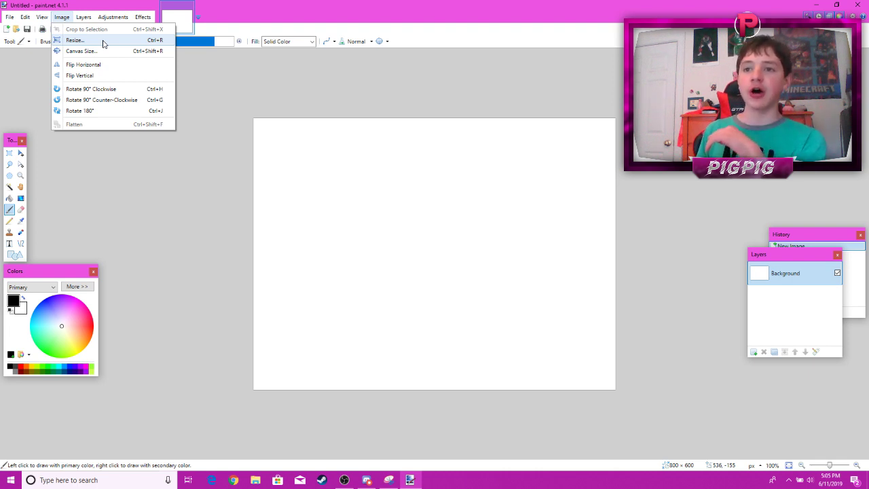
left_click(75, 40)
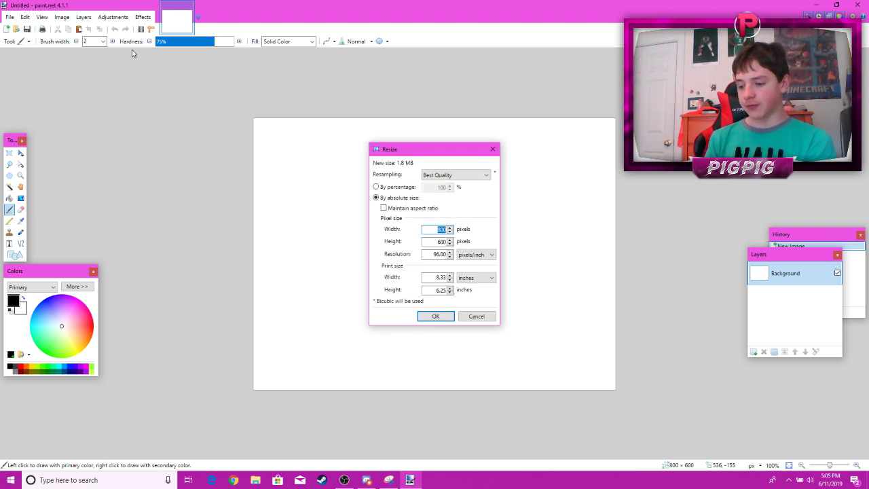
type("108")
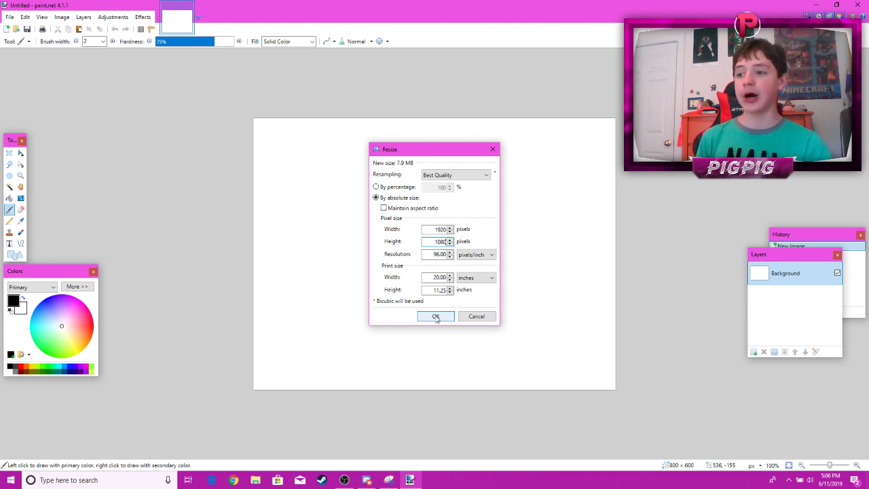
left_click(435, 315)
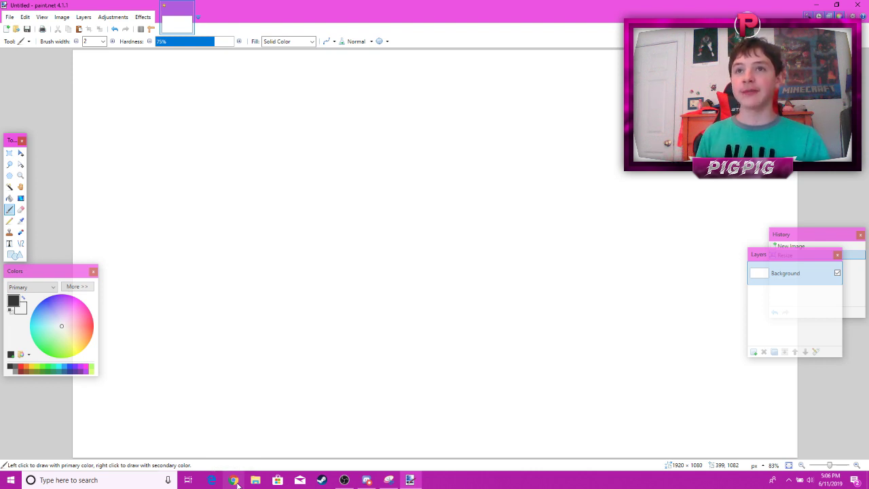
Switch to Chrome and search Google Images for "windy landscape geometry dash".
left_click(234, 481)
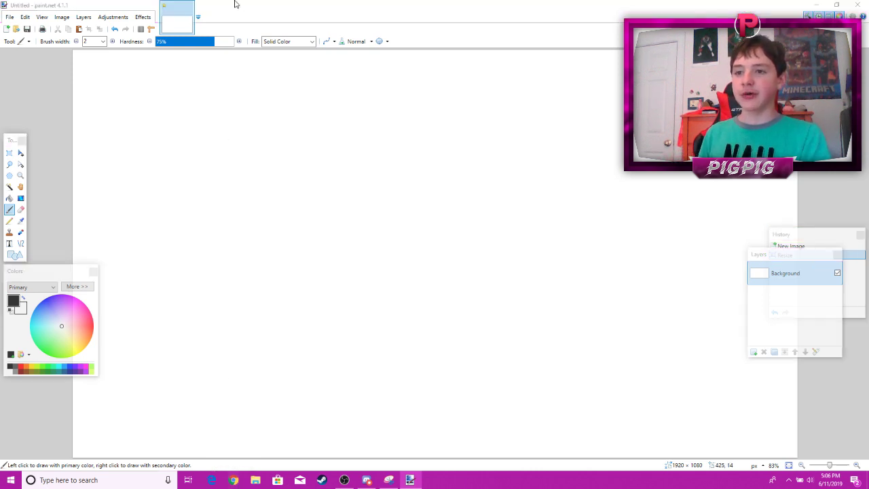
type("w")
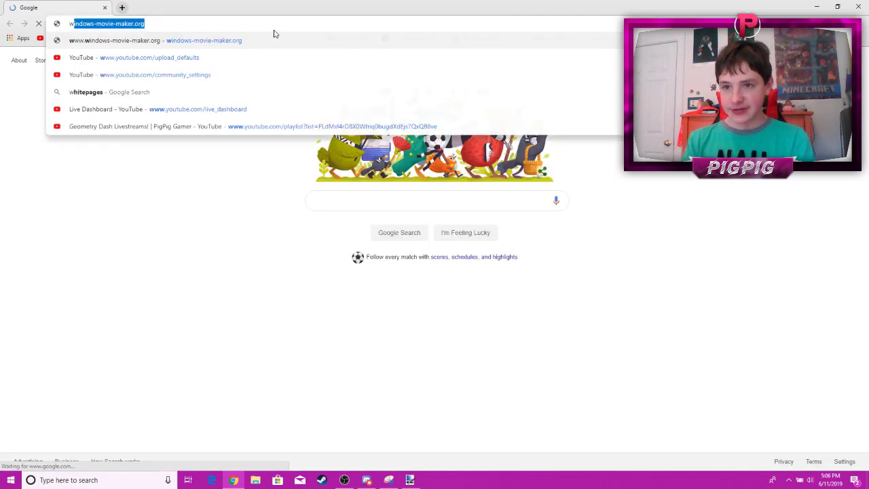
type("indy landscape geom")
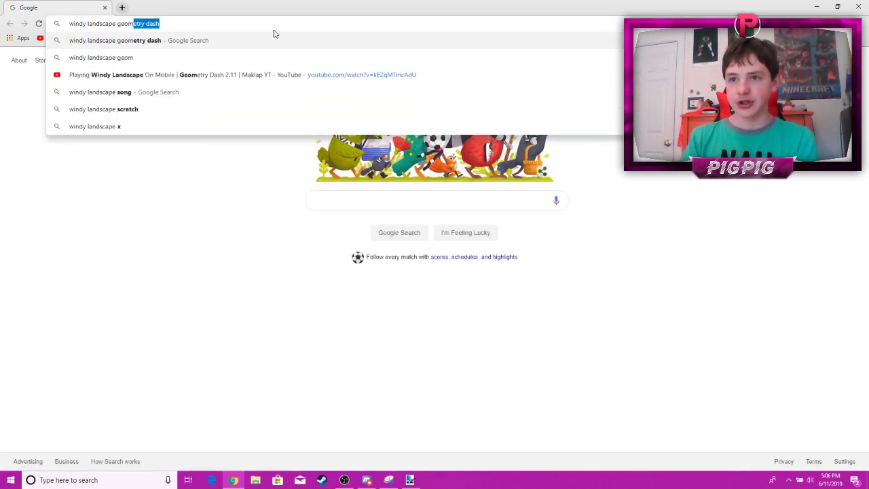
key("Return")
left_click(137, 92)
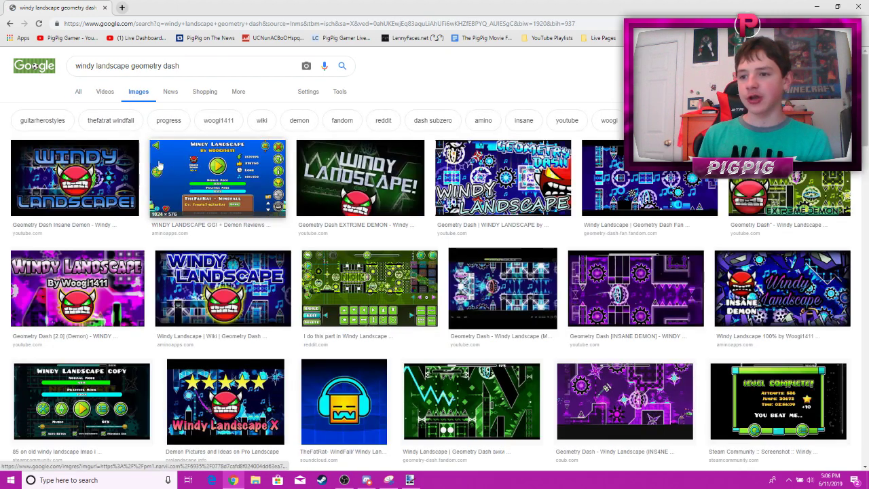
Copy the 1920 × 1080 blue level screenshot from the Geometry Dash Fan Wiki, paste it onto the paint.net canvas and deselect it.
left_click(634, 197)
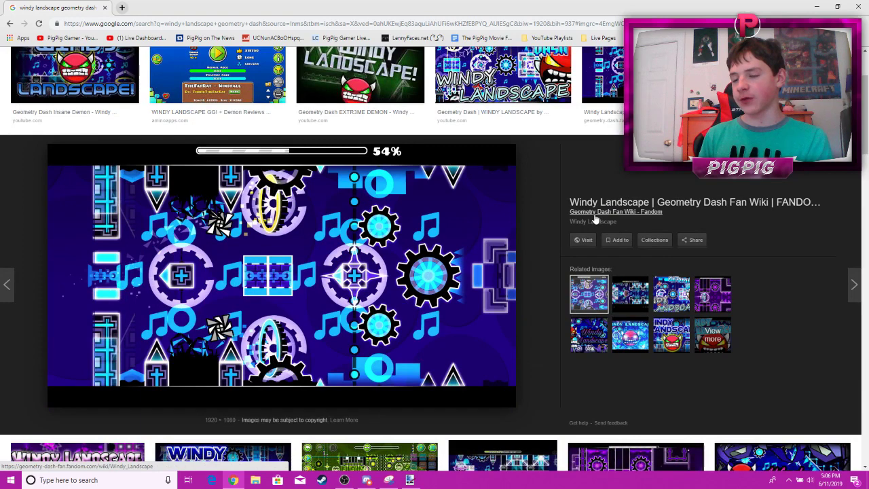
right_click(248, 291)
left_click(269, 378)
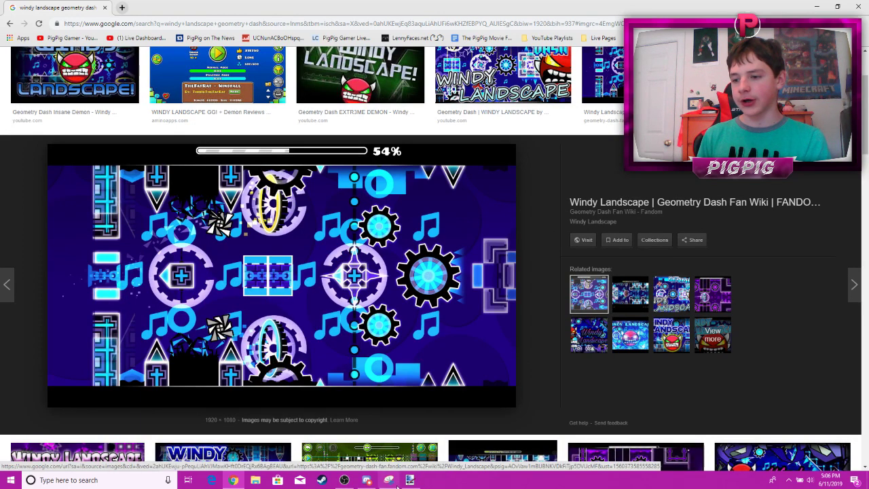
left_click(410, 480)
key("ctrl+v")
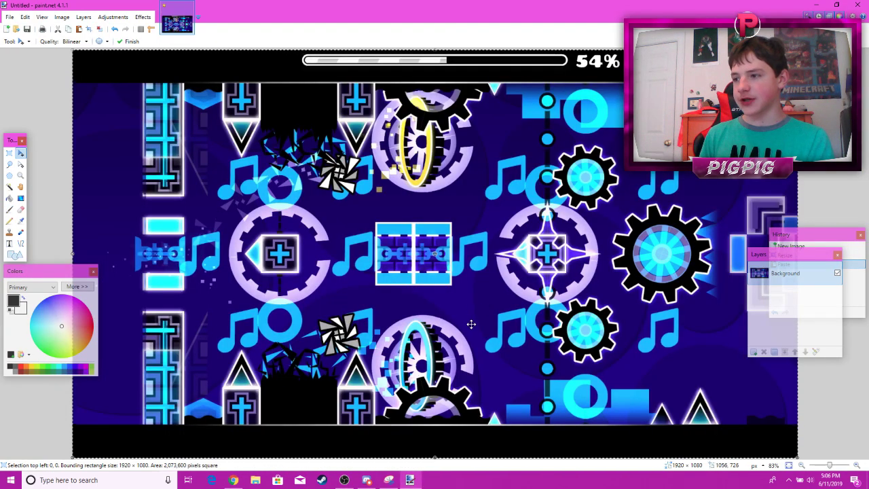
left_click(25, 16)
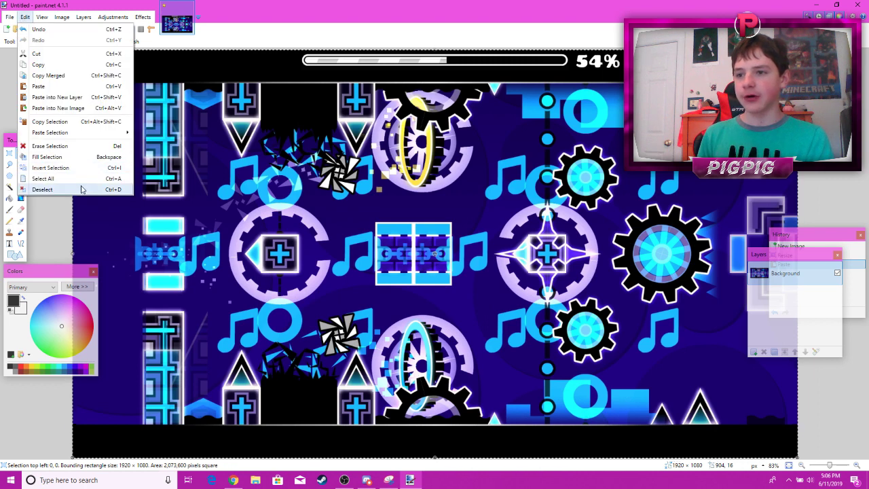
left_click(42, 189)
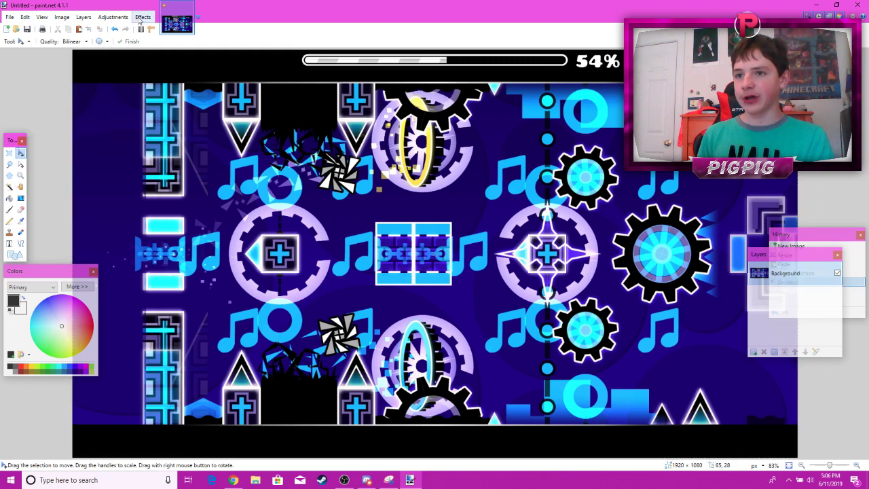
Apply a Gaussian Blur+ to the pasted background screenshot with an increased blur radius.
left_click(142, 17)
mouse_move(178, 40)
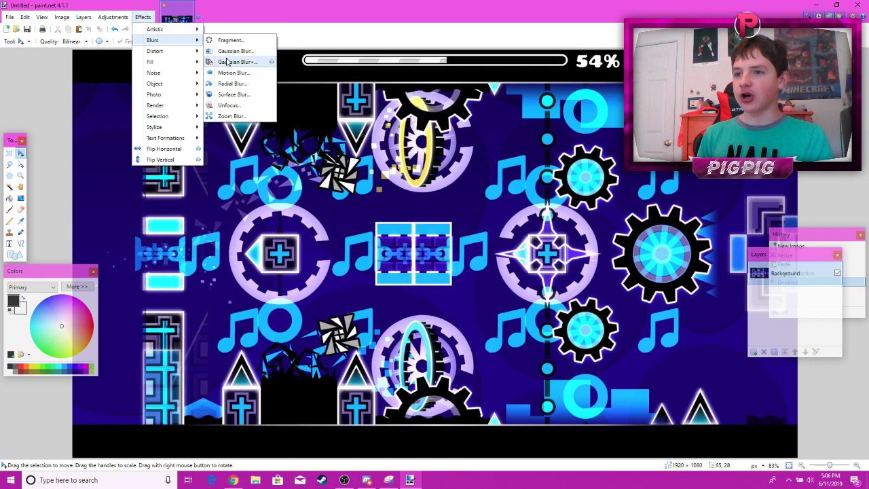
left_click(221, 60)
left_click_drag(367, 194, 392, 194)
left_click(448, 294)
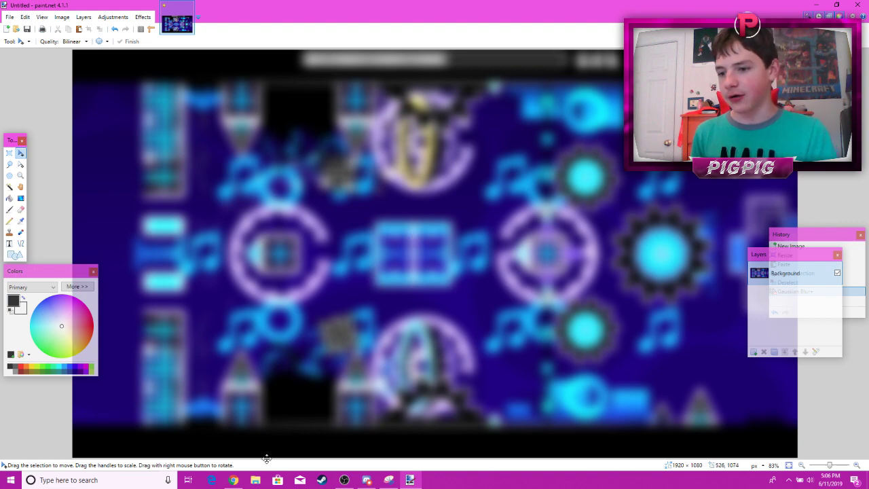
Switch back to Chrome and examine the Windy Landscape image results for thumbnail ideas with demon faces and title text.
left_click(243, 476)
left_click(212, 24)
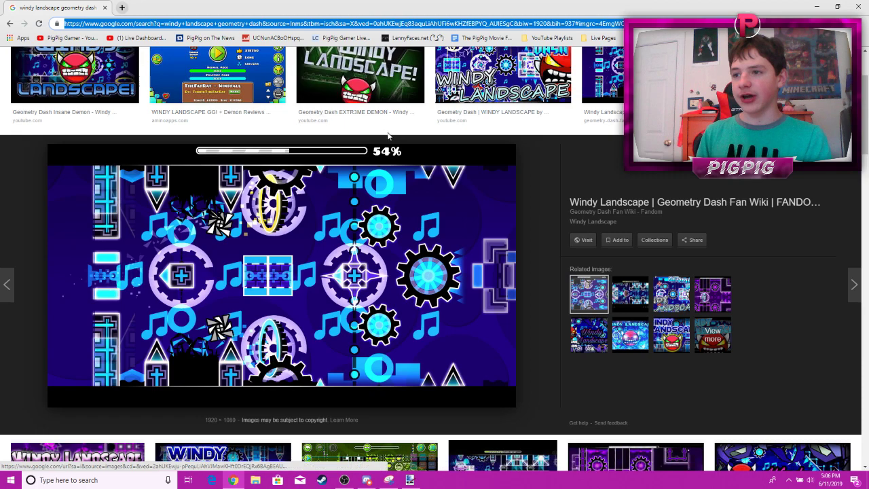
left_click(360, 145)
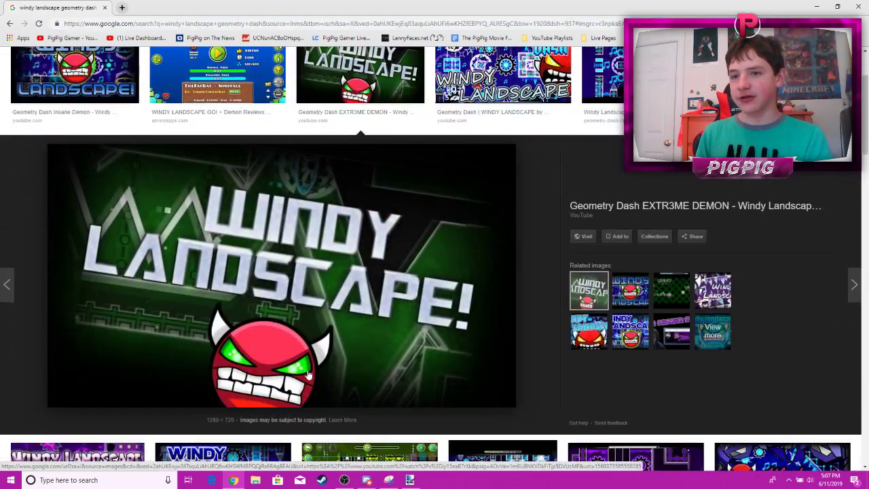
scroll(210, 331, "up", 3)
left_click(82, 163)
left_click(781, 75)
scroll(241, 361, "down", 7)
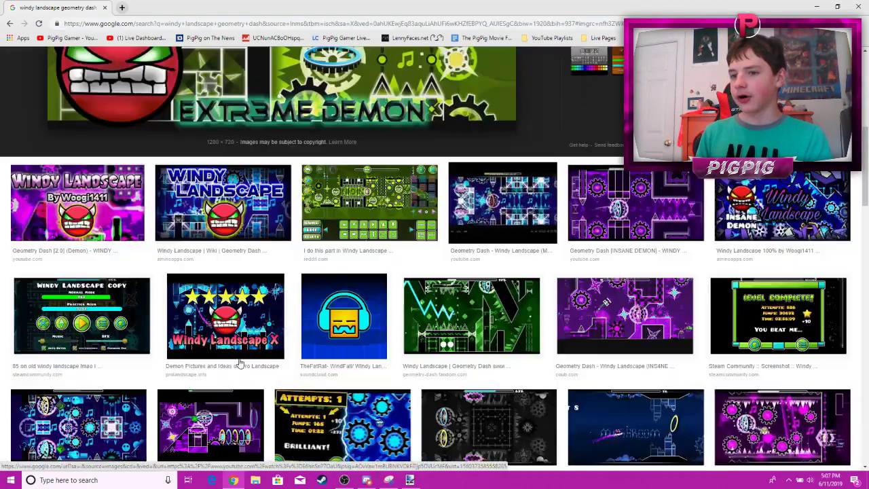
left_click(77, 168)
scroll(389, 329, "down", 5)
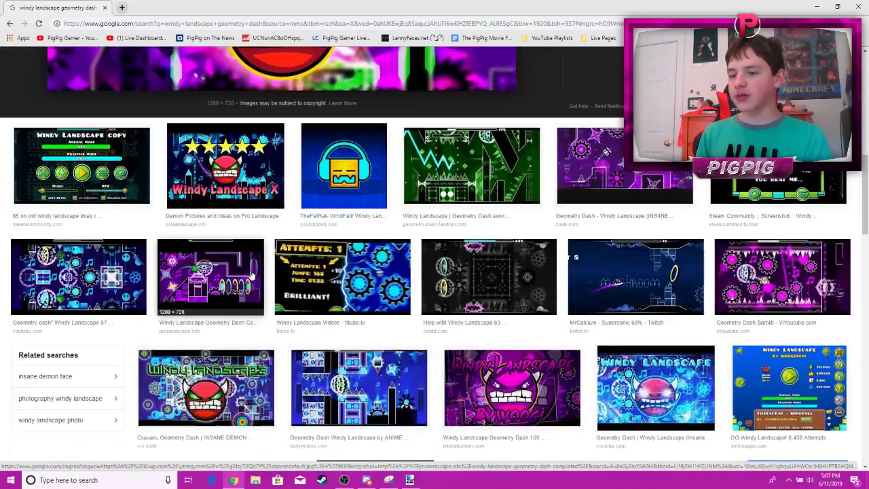
left_click(638, 369)
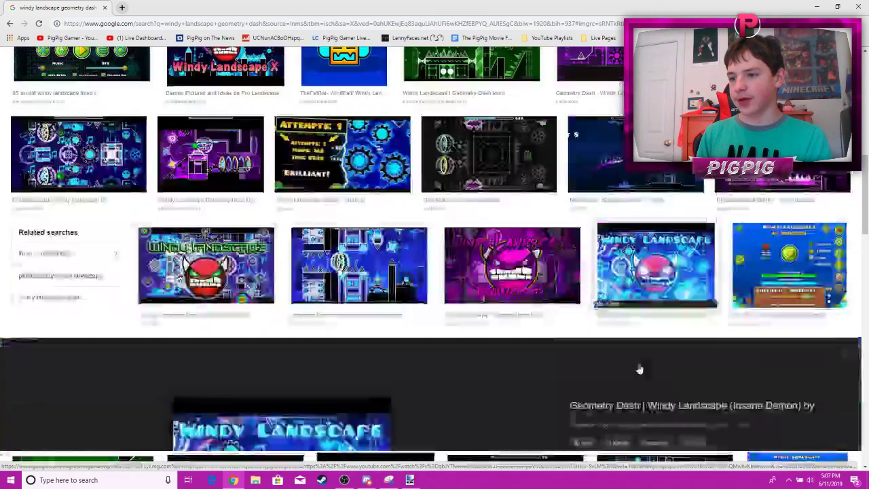
left_click(671, 294)
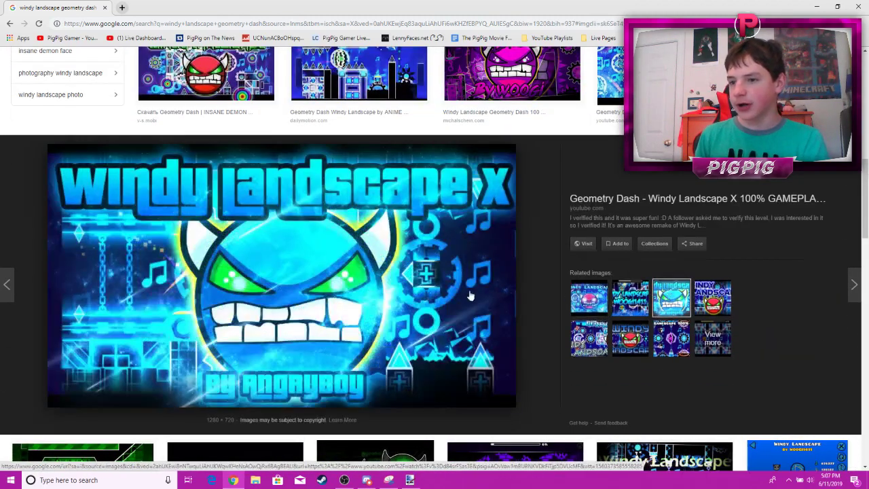
scroll(265, 299, "down", 8)
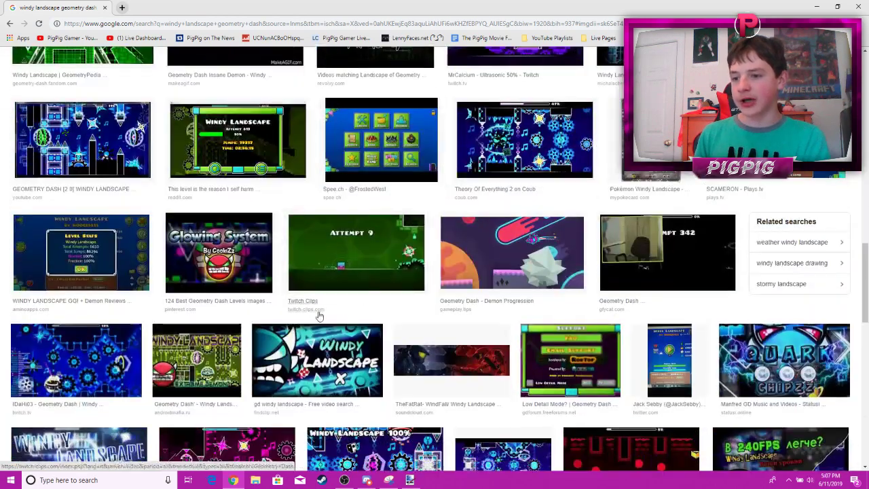
scroll(169, 266, "down", 3)
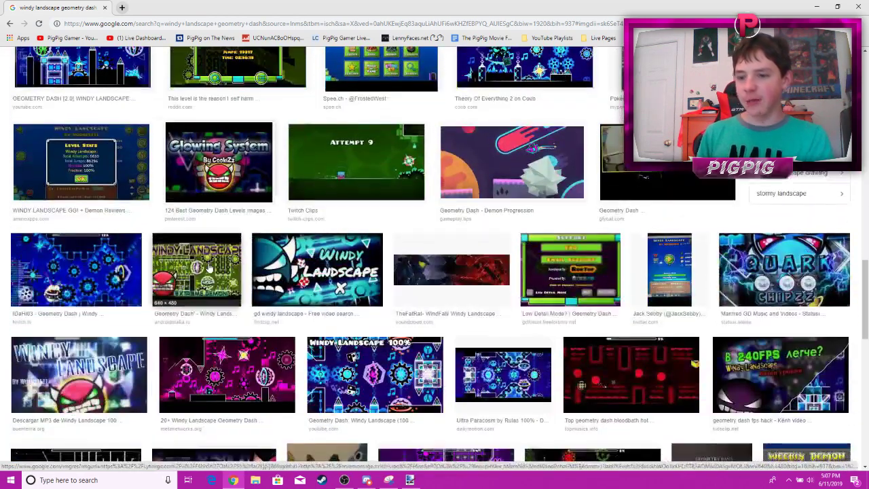
scroll(204, 276, "down", 2)
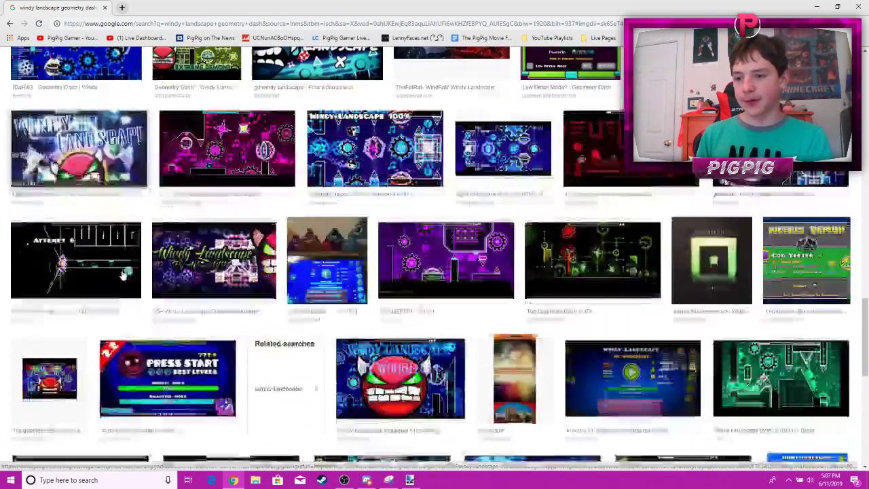
left_click(256, 287)
scroll(185, 112, "up", 10)
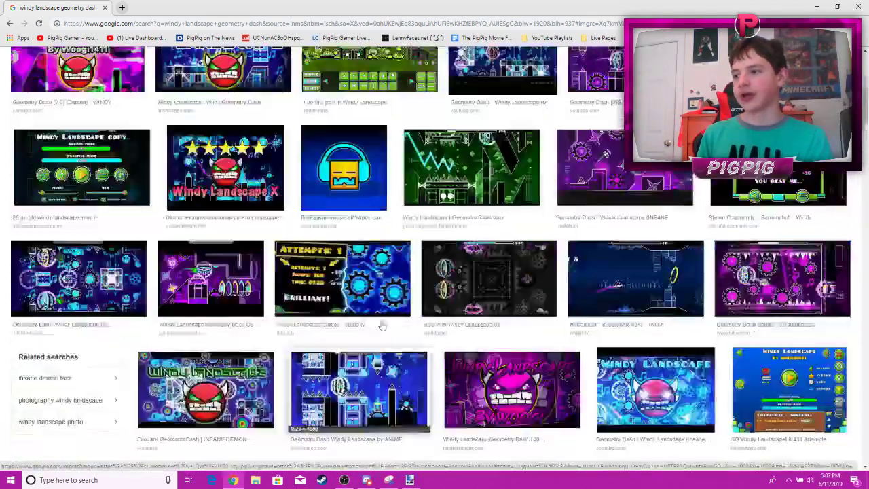
Search Google Images for "extreme demon png".
triple_click(200, 64)
type("e")
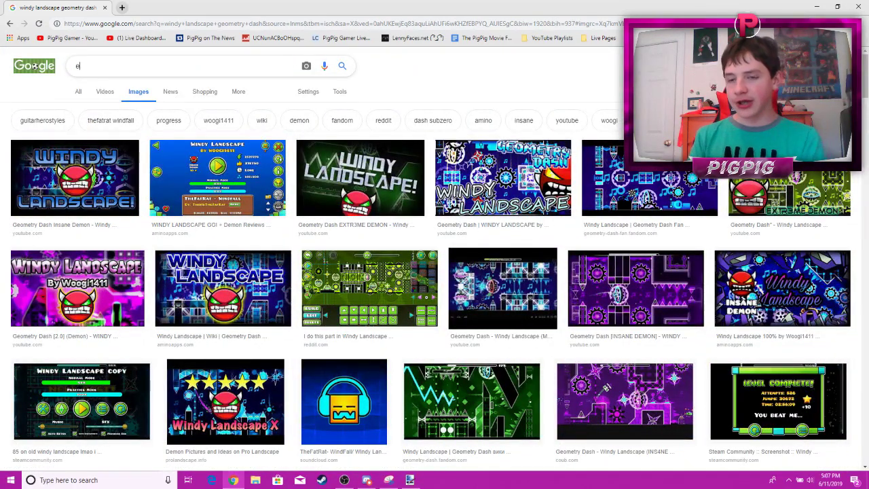
type("xtreme demon png")
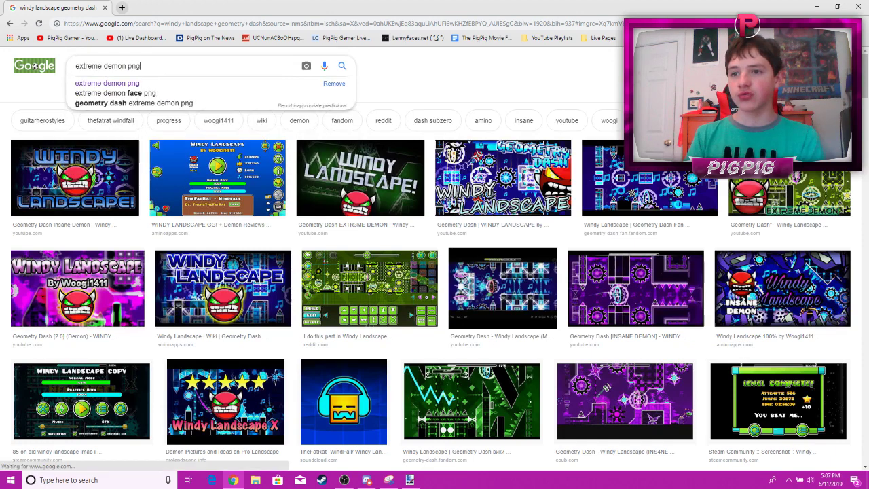
key("Return")
Copy the 974 × 821 extreme demon face from DeviantArt and paste it onto a new layer in paint.net.
left_click(78, 170)
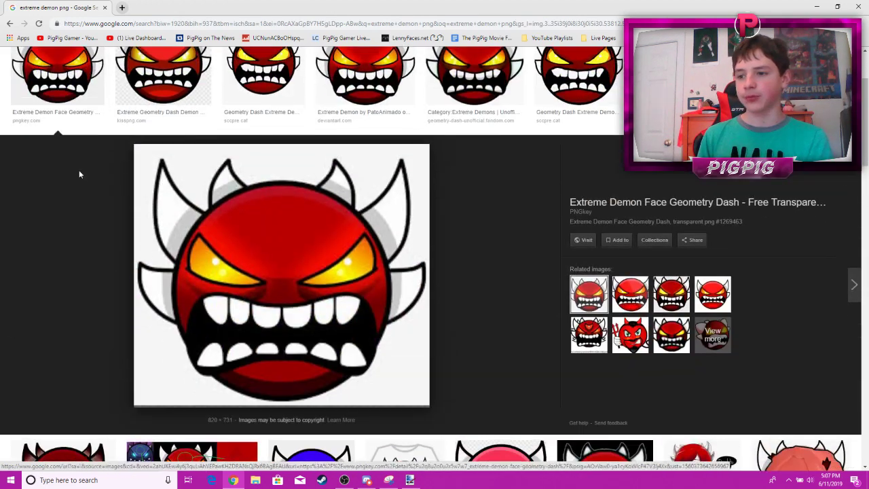
left_click(163, 75)
left_click(364, 75)
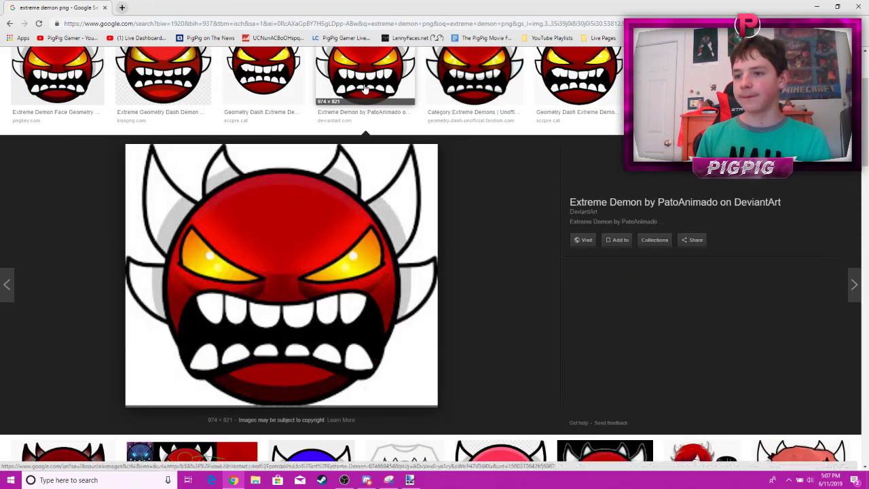
right_click(345, 248)
left_click(381, 335)
left_click(410, 480)
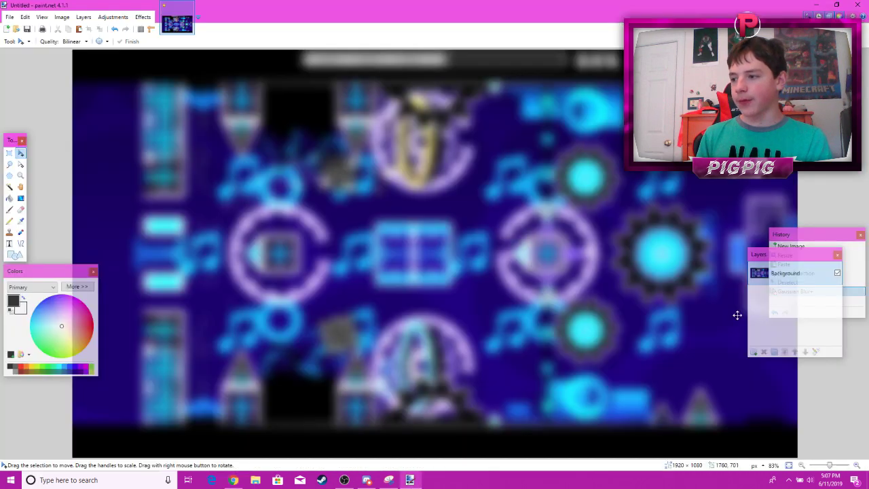
left_click(755, 352)
key("ctrl+v")
Rotate the demon face by about 6.5°, enlarge it to run off the canvas's lower-right corner, and deselect it.
left_click_drag(281, 151, 648, 279)
left_click_drag(428, 262, 488, 306)
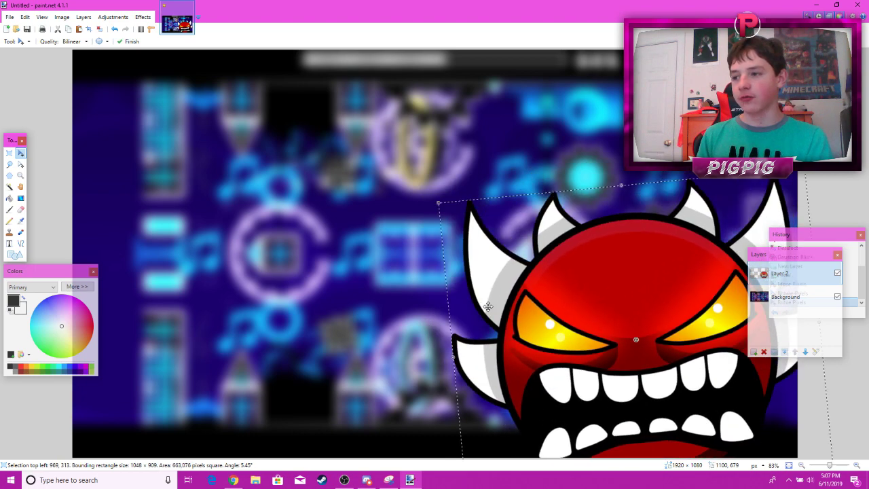
left_click_drag(431, 274, 432, 278)
left_click_drag(532, 294, 549, 316)
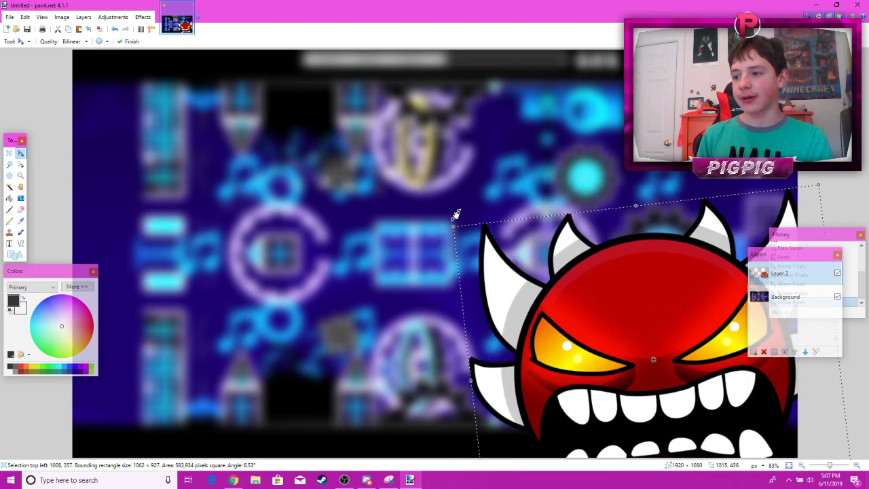
left_click_drag(455, 226, 322, 120)
left_click_drag(469, 225, 495, 256)
left_click(25, 17)
left_click(95, 191)
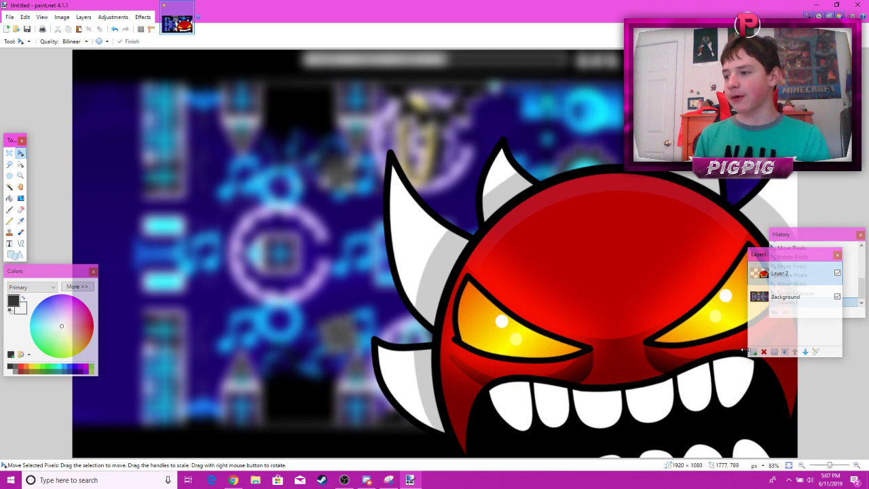
Add a new layer above the demon face and set up white title text in the mickeykw font at size 216.
left_click(752, 351)
left_click(9, 243)
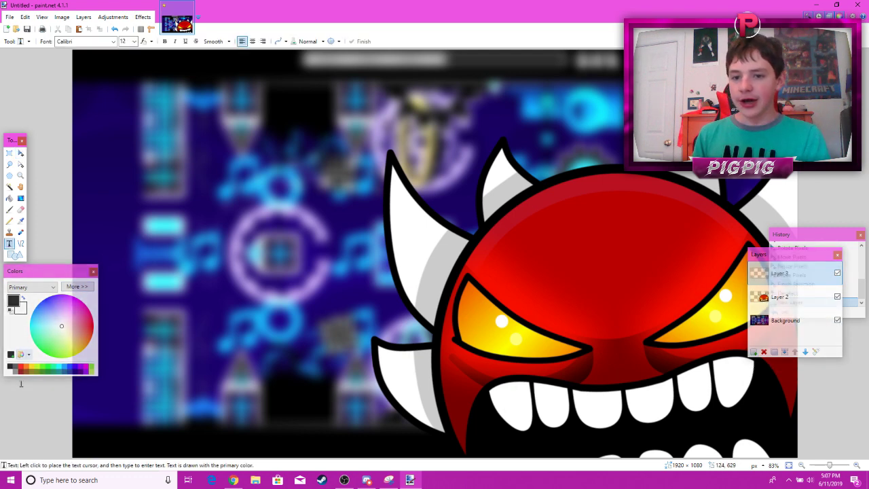
left_click(114, 41)
left_click_drag(186, 144, 184, 170)
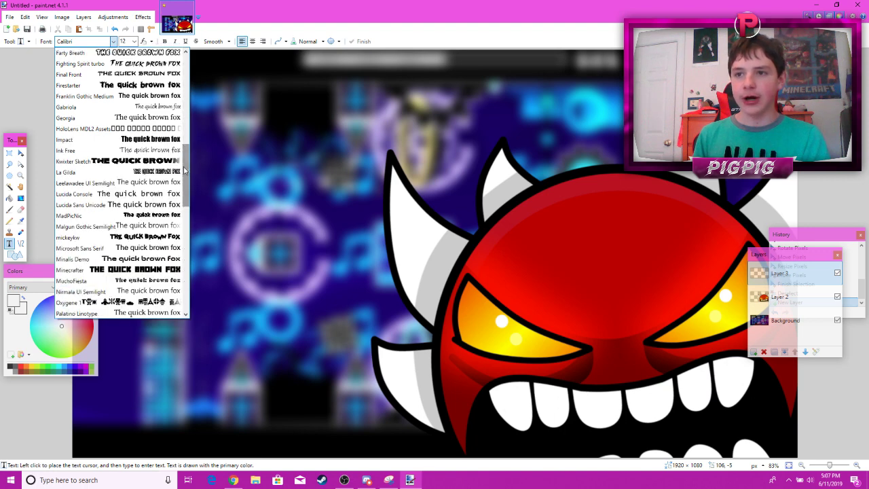
scroll(165, 129, "down", 2)
scroll(160, 170, "up", 1)
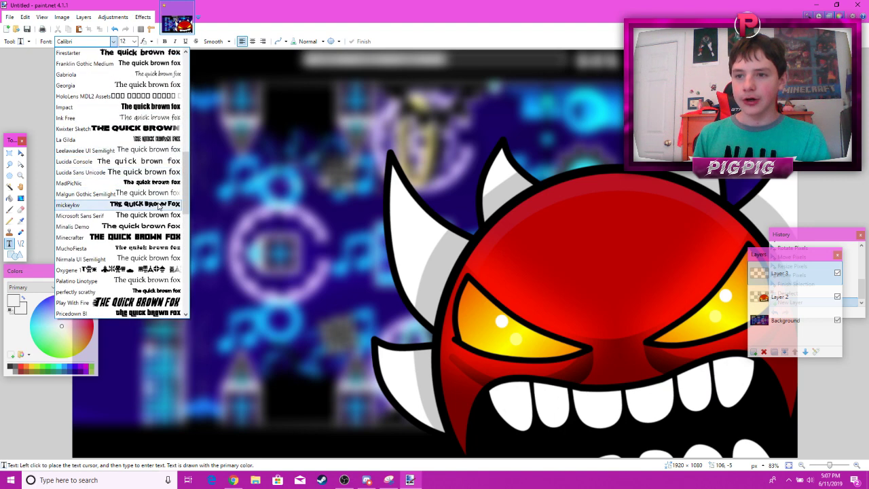
left_click(159, 206)
left_click(134, 42)
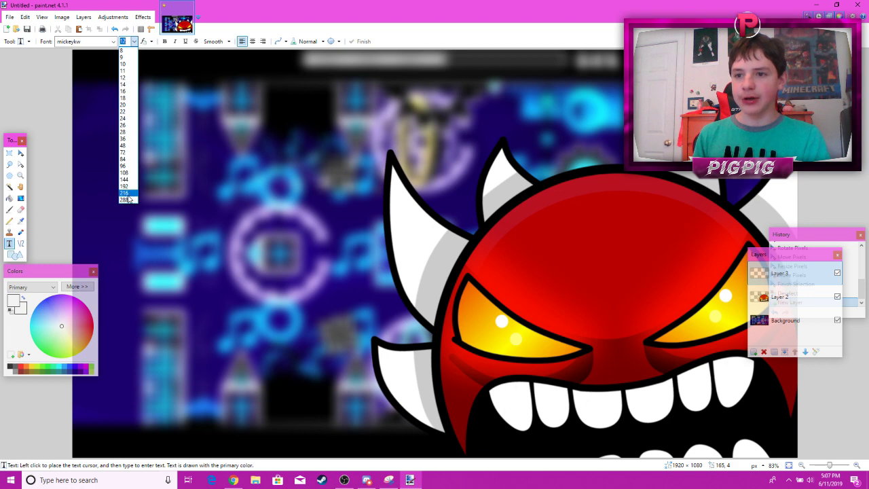
left_click(125, 193)
Enter the title text "WINDY LANDCSPAE" on one line across the upper part of the canvas.
left_click(140, 147)
type("WINDY LA")
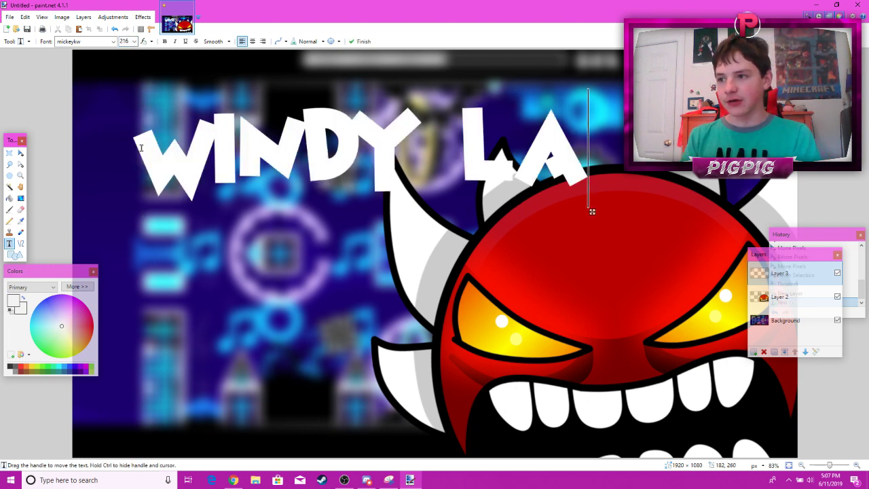
type("NDSC")
left_click_drag(793, 211, 663, 185)
Try font sizes 192 and 167 to fit the one-line title, repositioning it along the canvas's upper edge.
left_click(134, 41)
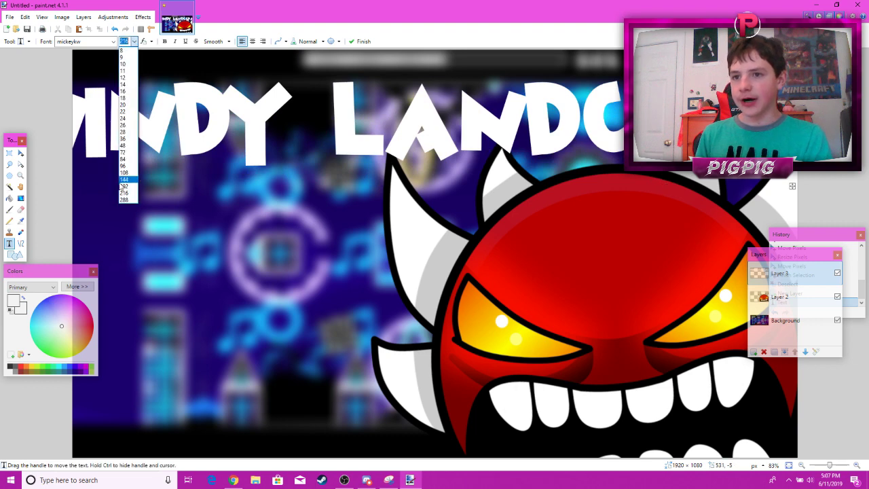
left_click(125, 186)
left_click_drag(790, 181, 813, 167)
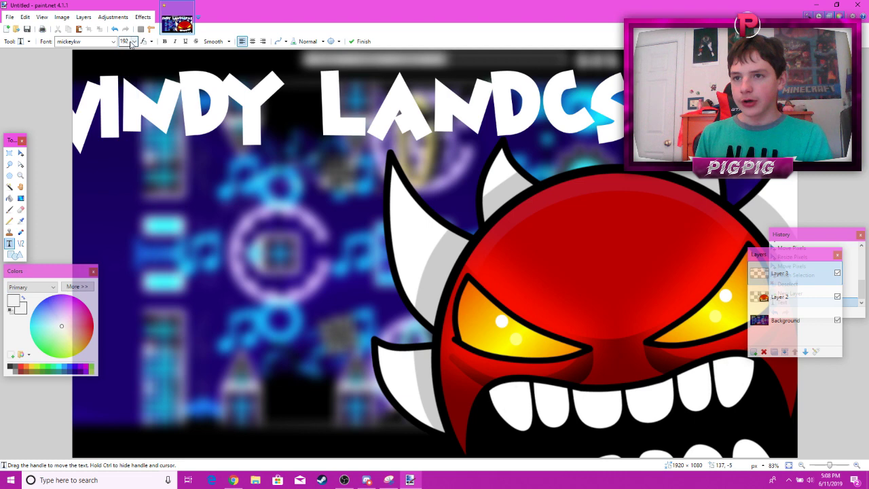
type("167")
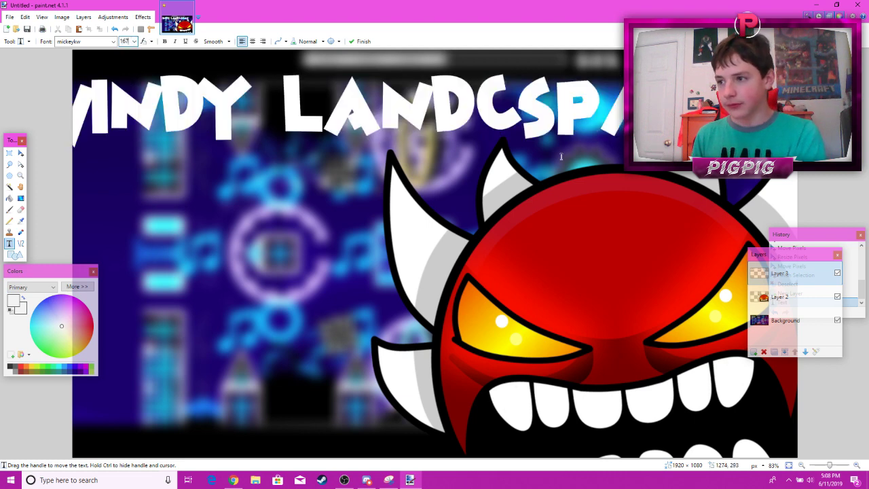
left_click_drag(707, 154, 755, 151)
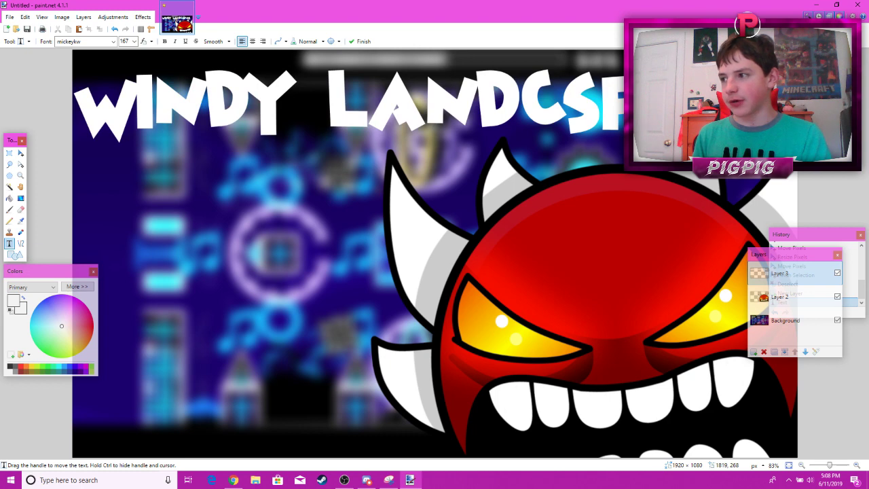
Split the title into two lines with WINDY centred above the second word, enlarge it to size 216 and adjust its position.
key("Return")
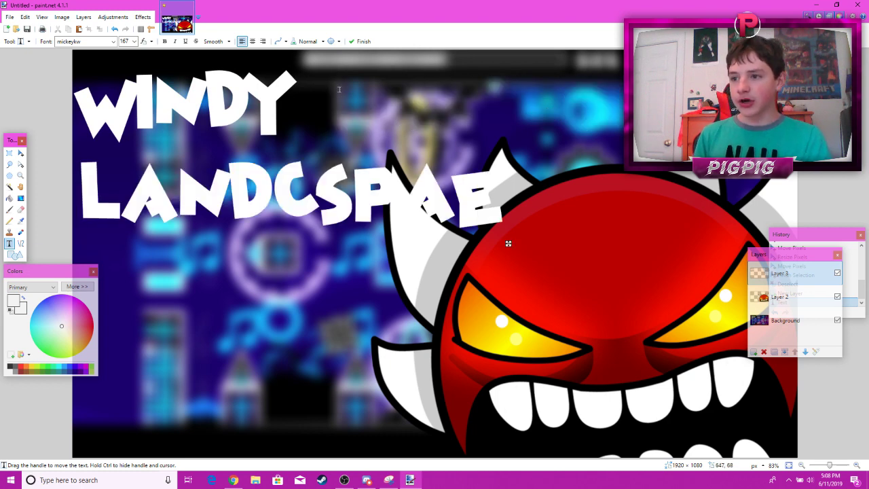
key("Up")
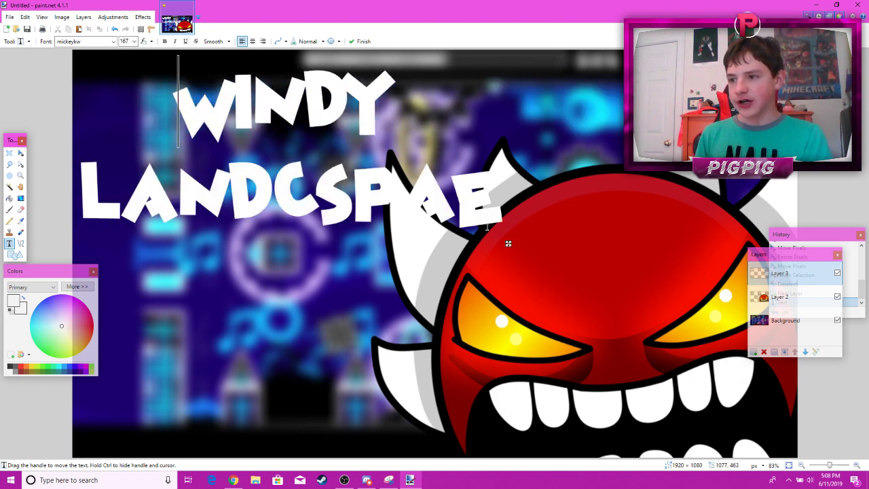
mouse_move(508, 242)
left_mouse_down()
mouse_move(520, 238)
mouse_move(511, 237)
left_mouse_up()
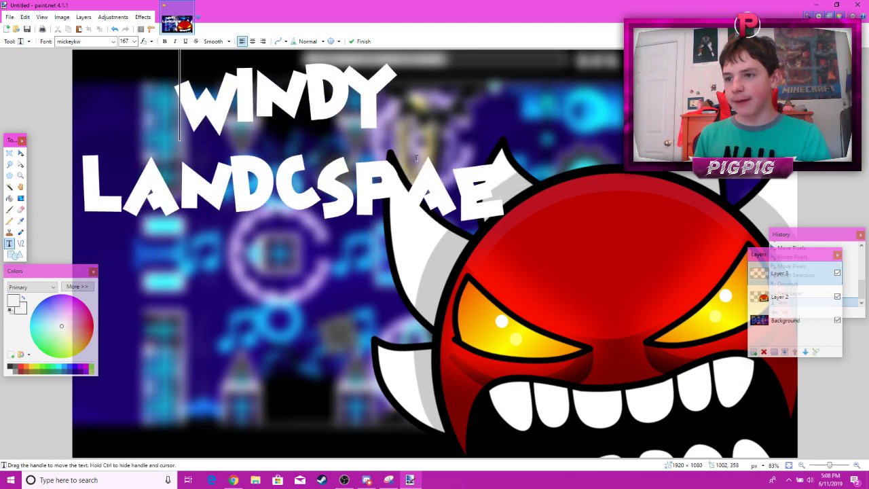
left_click(134, 42)
left_click(128, 193)
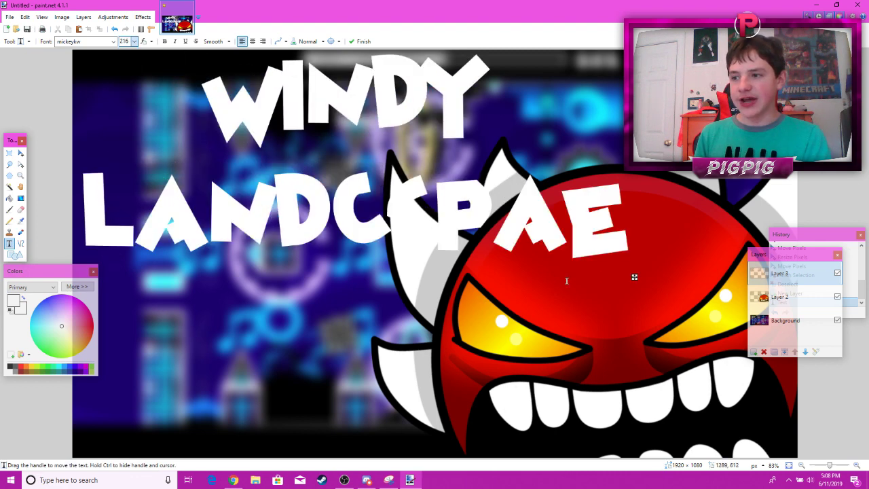
left_click_drag(634, 276, 635, 281)
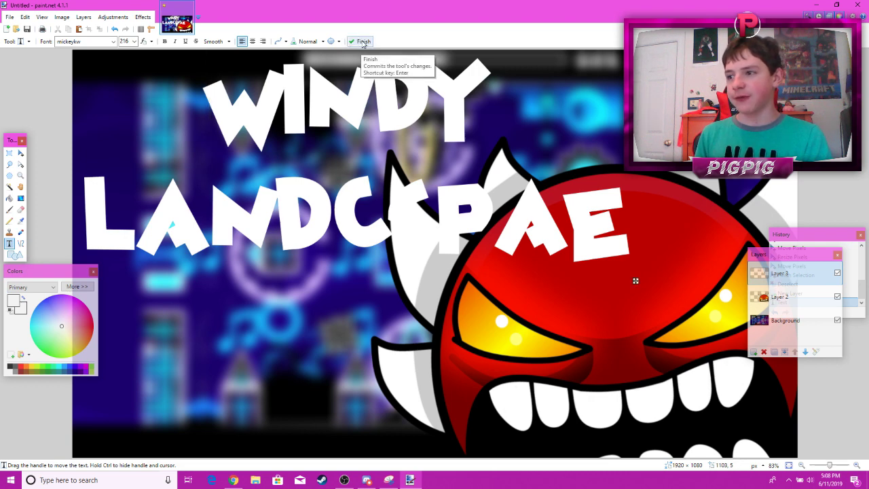
Correct the title's second line to "LANDSCAPE", nudge the text slightly and commit it.
key("BackSpace")
key("BackSpace")
key("BackSpace")
key("BackSpace")
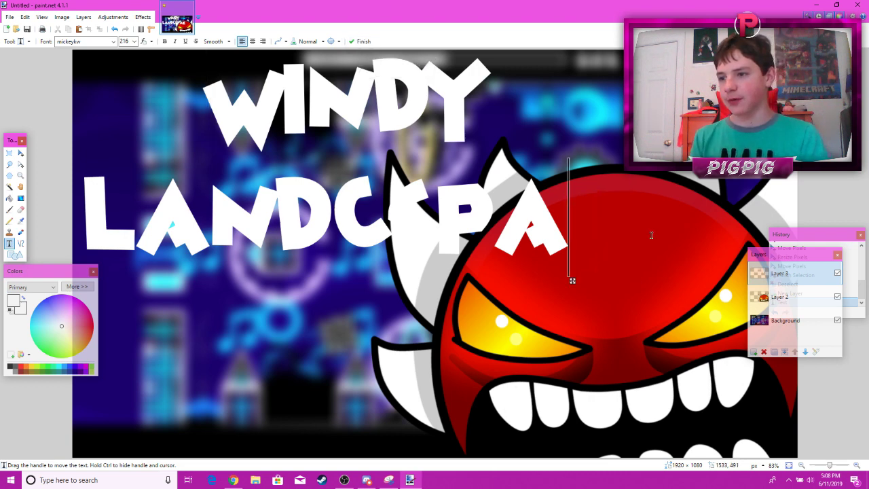
type("S")
key("BackSpace")
key("BackSpace")
type("S")
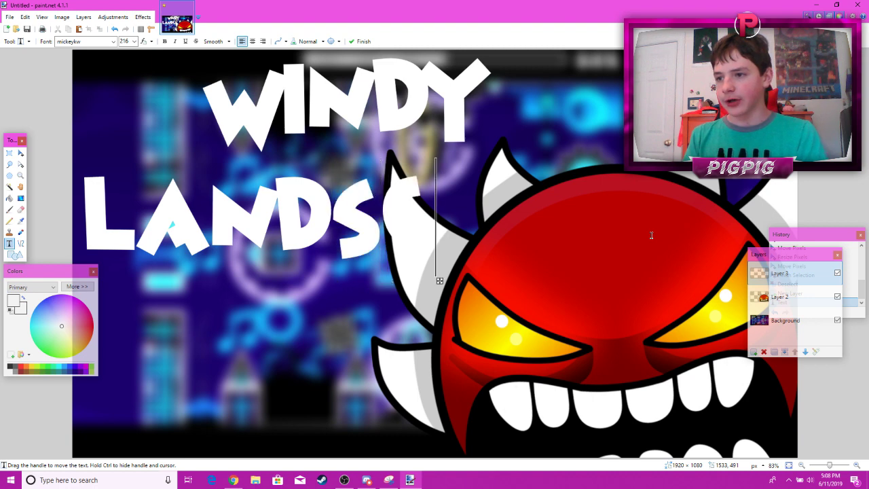
type("CAPE")
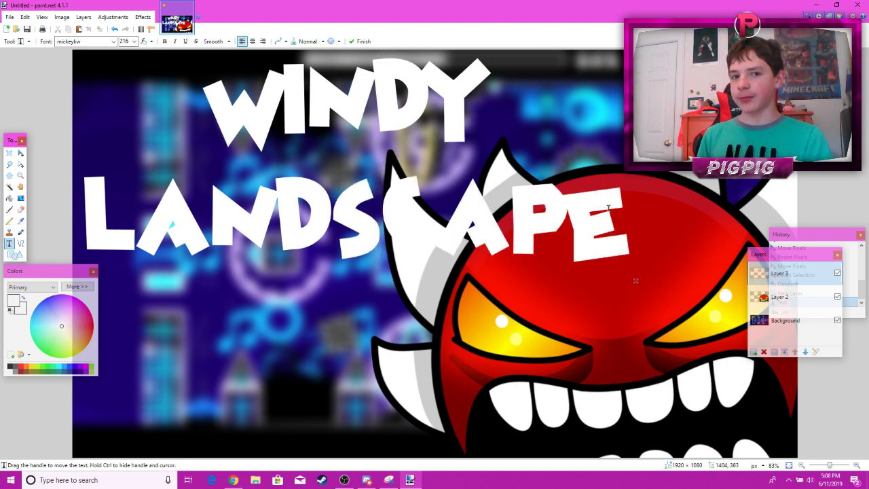
left_click_drag(636, 281, 638, 281)
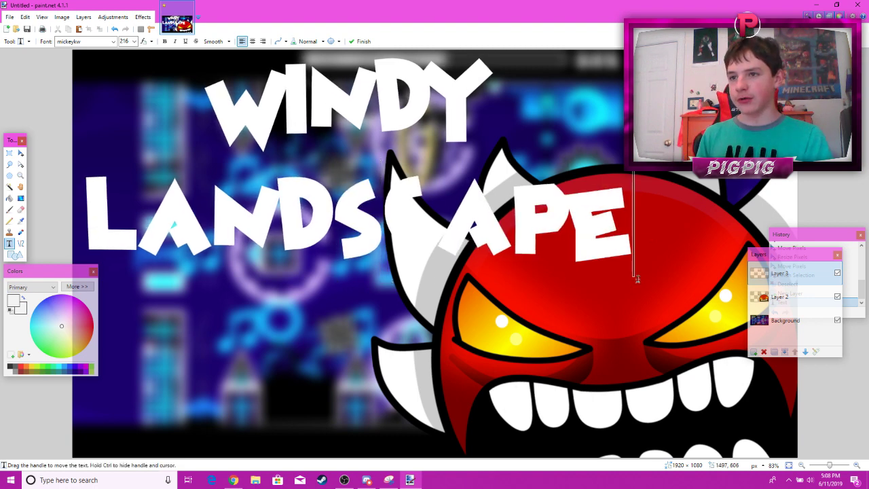
left_click(358, 43)
Select the whole title layer, rotate the title a few degrees clockwise, and deselect it.
left_click(21, 154)
key("ctrl+a")
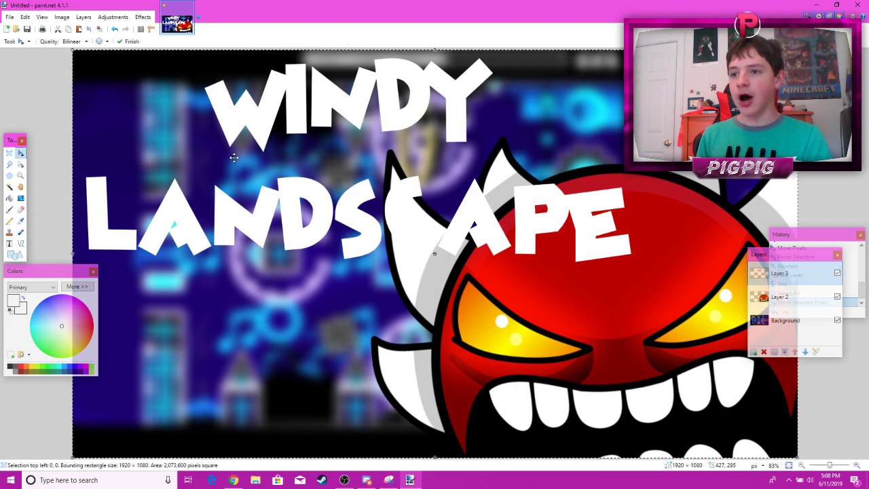
left_click_drag(434, 254, 654, 174)
left_click(25, 17)
left_click(41, 181)
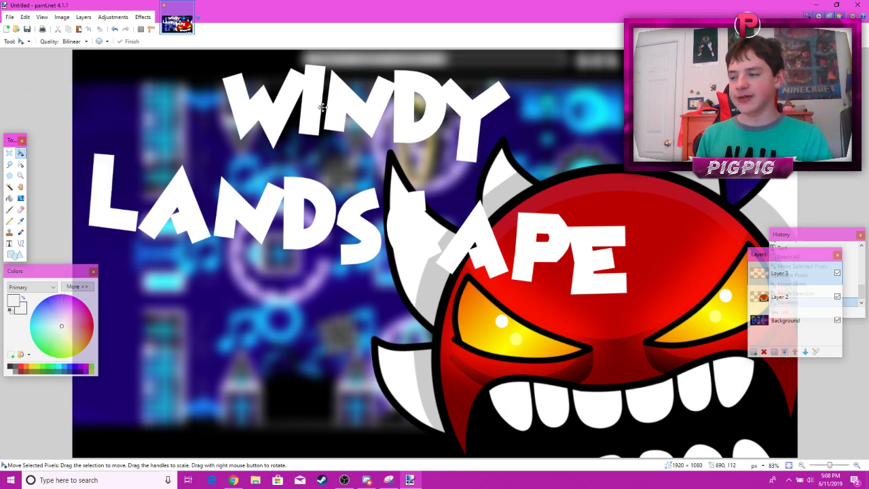
Apply the Outline Object effect to the title with a black outline of width 8.
left_click(143, 17)
mouse_move(190, 98)
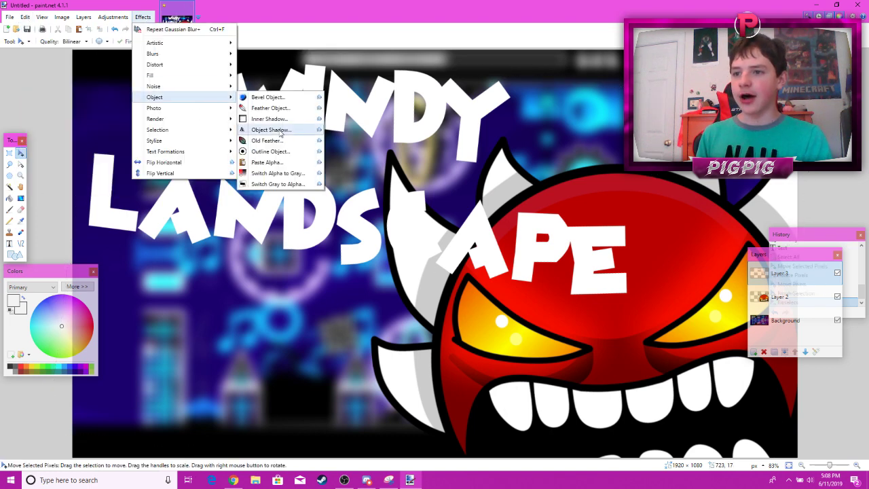
left_click(284, 151)
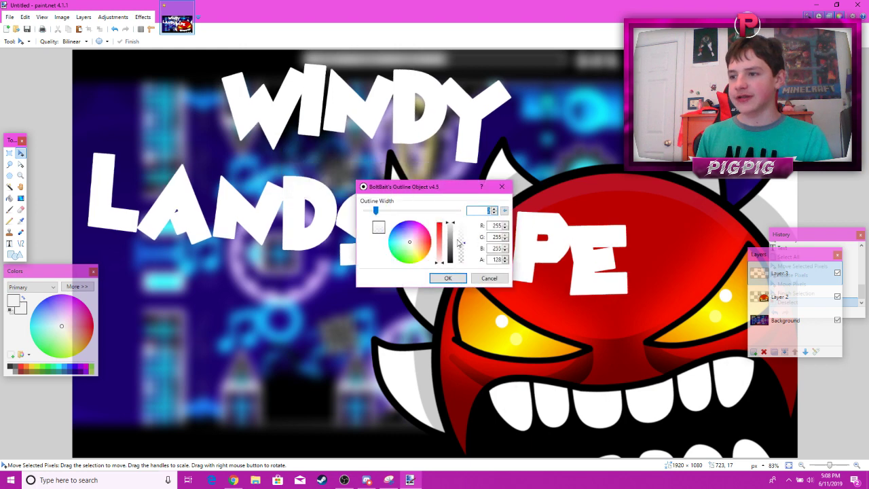
left_click_drag(379, 212, 448, 215)
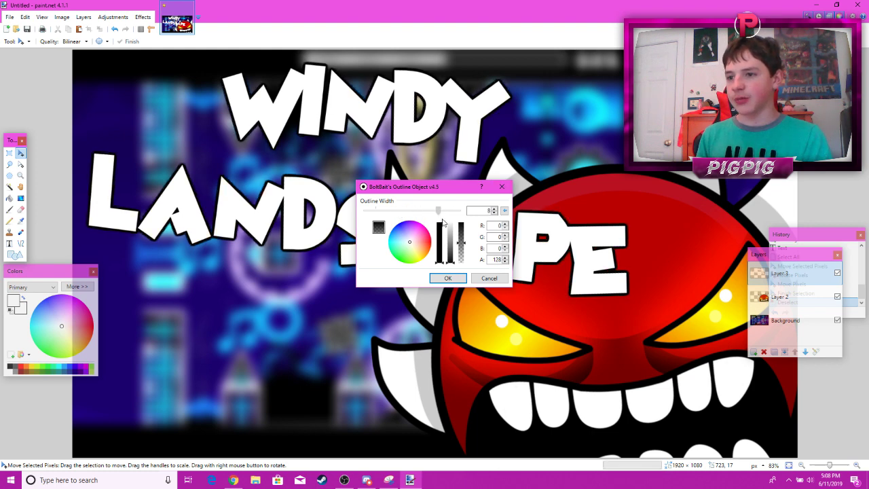
left_click(452, 279)
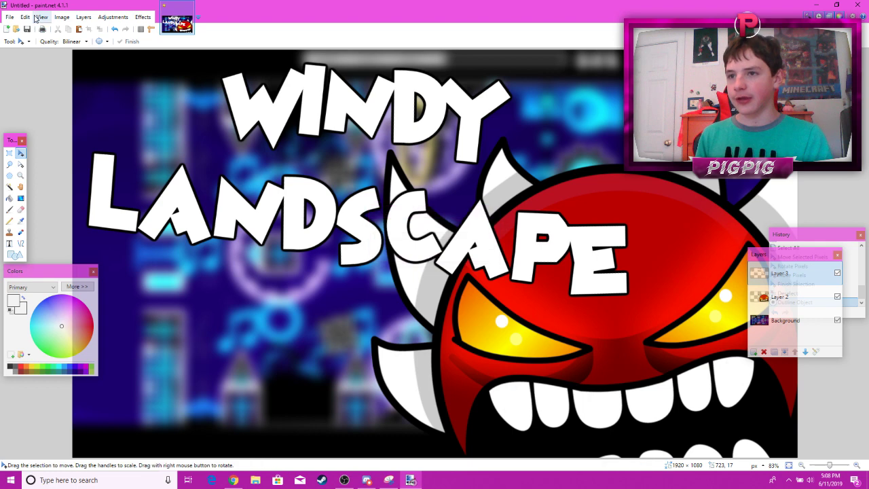
Apply a white Object Shadow to the title with a near-zero offset and an enlarged radius to form a soft glow.
left_click(149, 17)
mouse_move(194, 97)
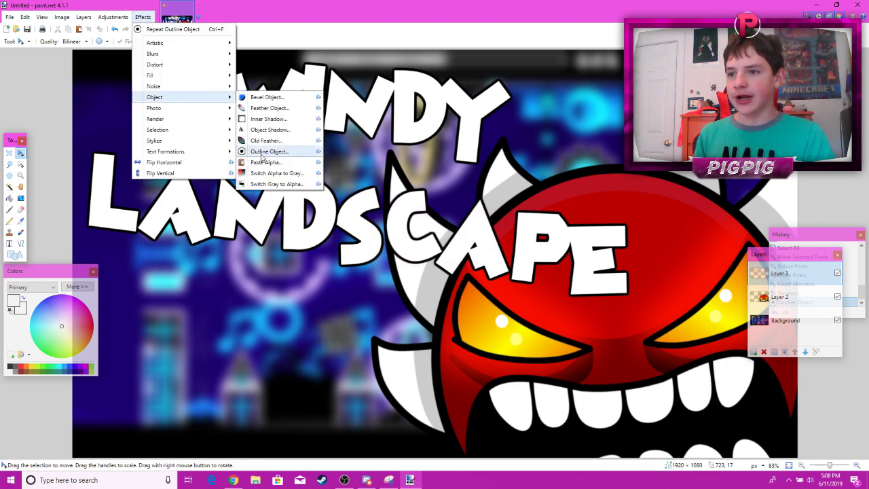
left_click(286, 141)
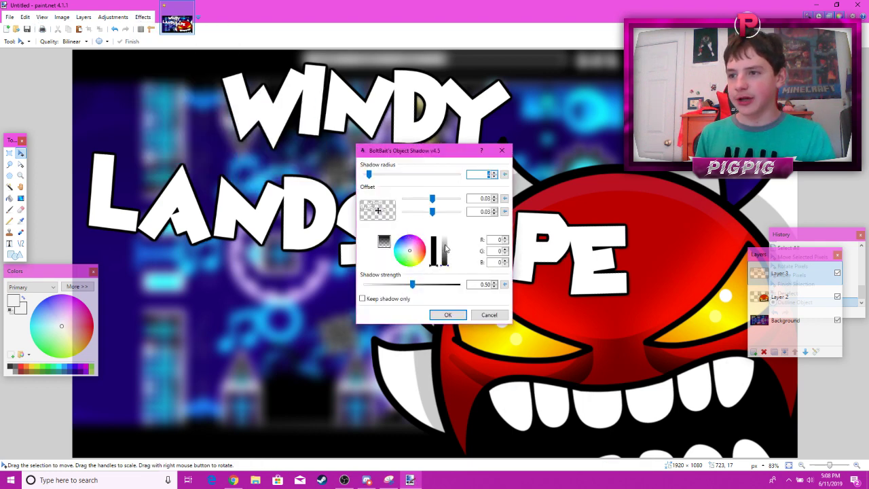
left_click_drag(444, 264, 449, 167)
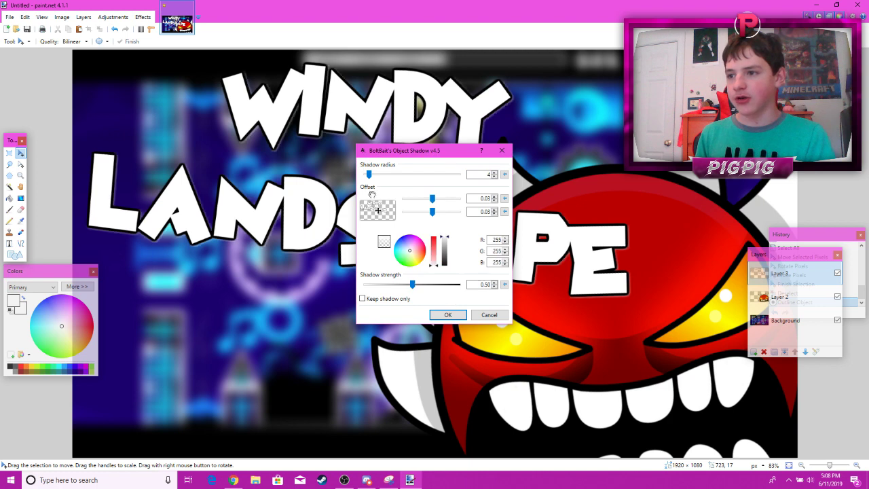
left_click_drag(379, 209, 378, 210)
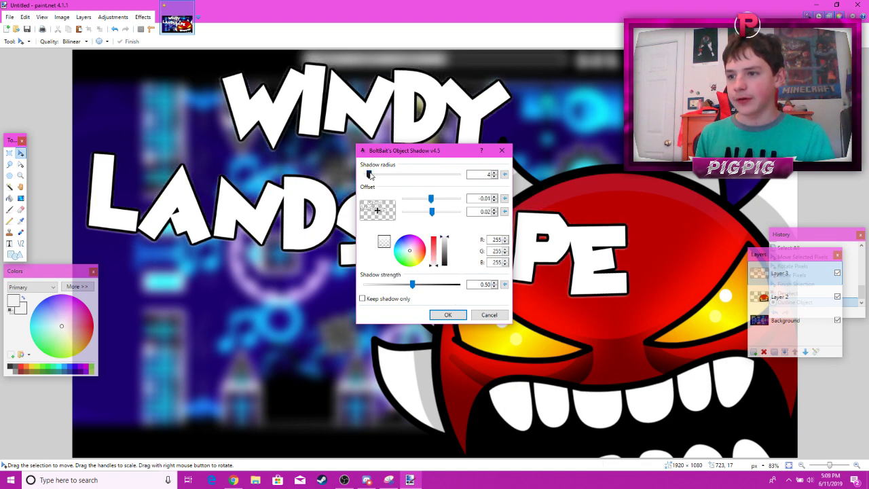
left_click_drag(370, 176, 385, 180)
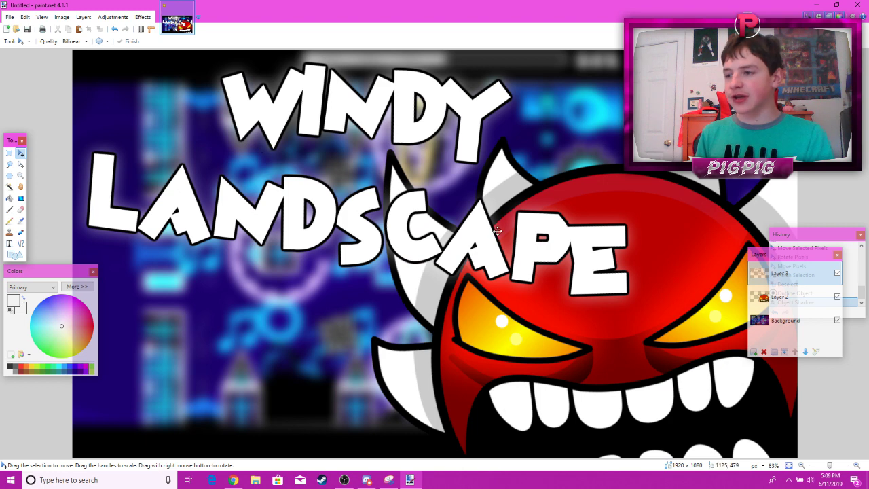
Apply the Outline Object effect to the demon face on Layer 2 with a white outline.
left_click(781, 297)
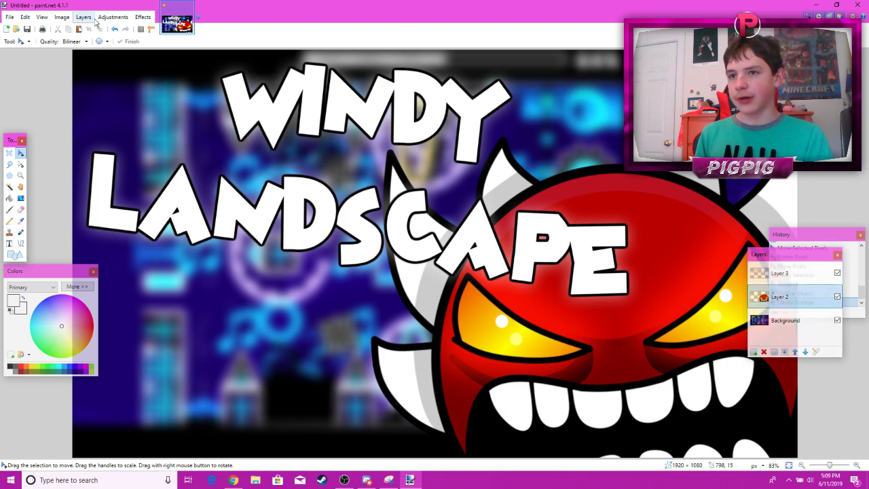
left_click(142, 17)
mouse_move(194, 97)
left_click(258, 151)
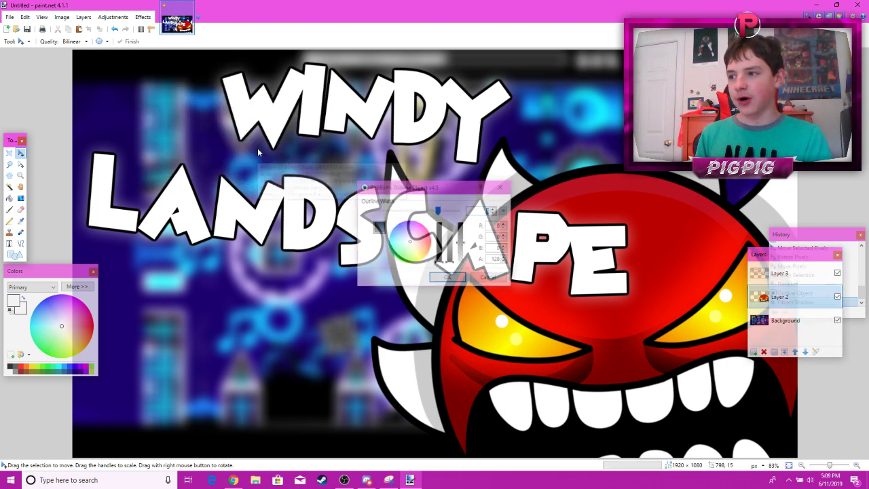
left_click_drag(450, 232, 407, 212)
left_click(448, 278)
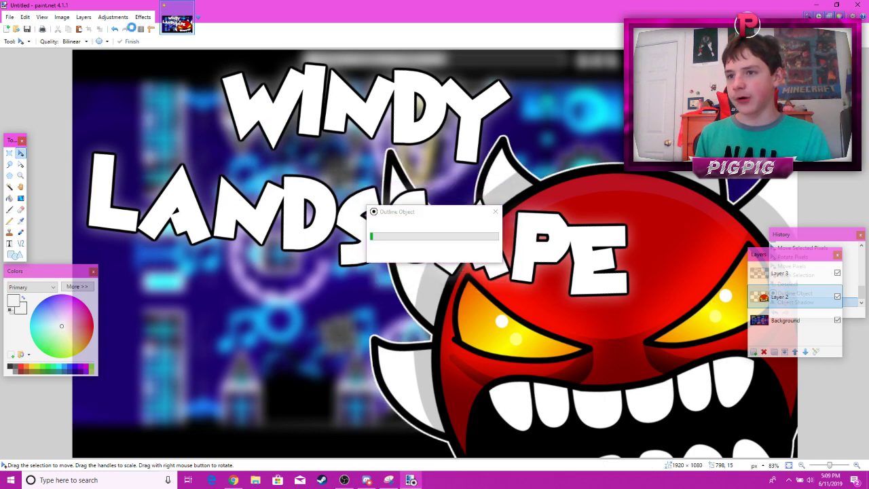
Apply the Object Shadow effect to the outlined demon face.
left_click(144, 17)
mouse_move(195, 98)
left_click(264, 129)
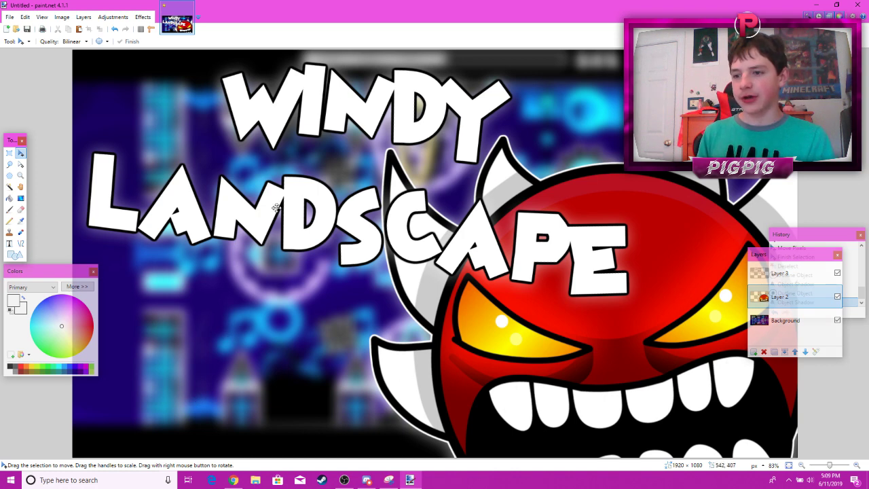
left_click(83, 17)
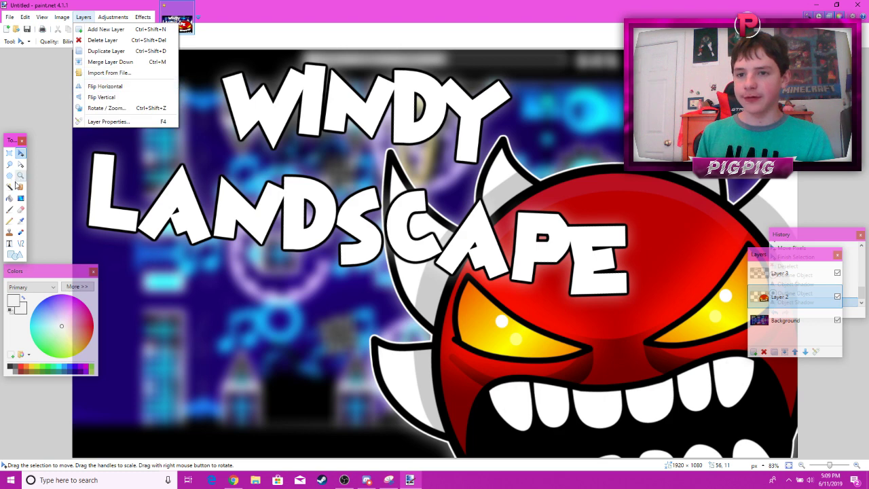
left_click(9, 198)
left_click(10, 209)
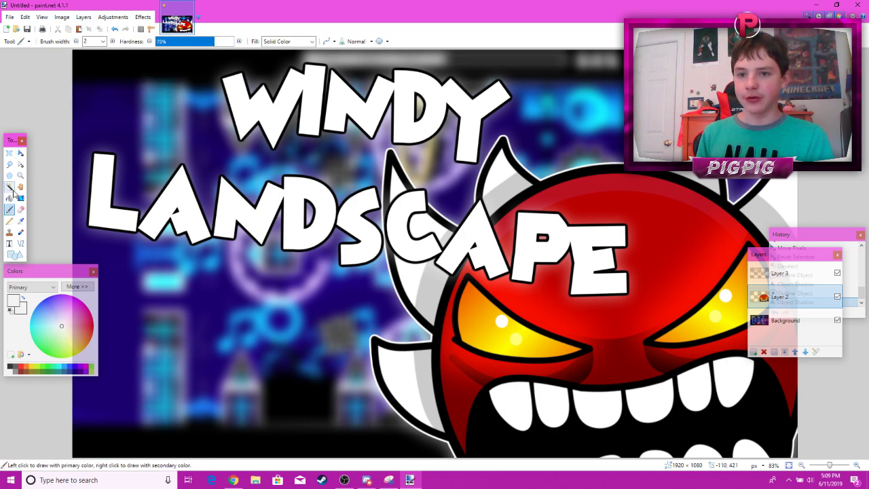
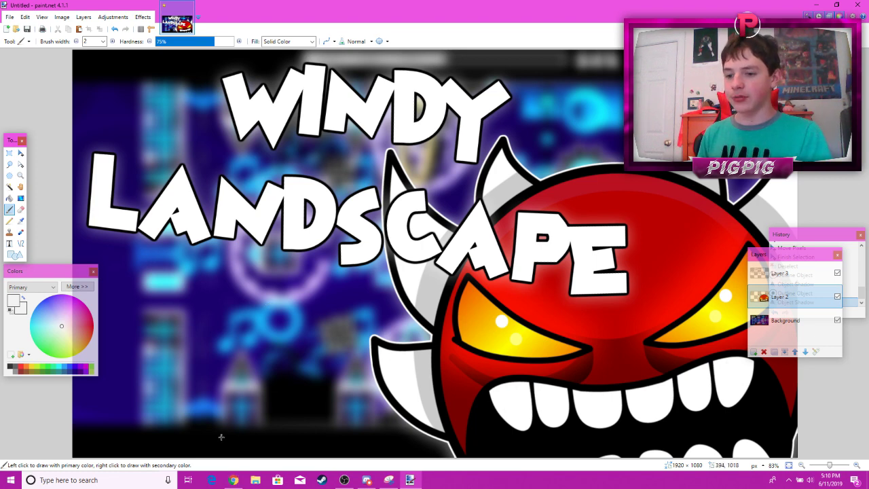
Switch to Chrome and search Google Images for "blue gfx background".
left_click(233, 480)
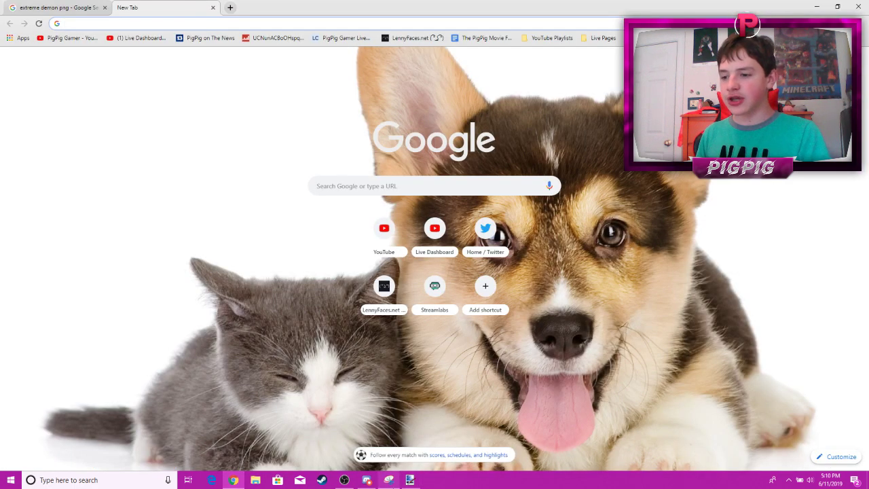
left_click(408, 480)
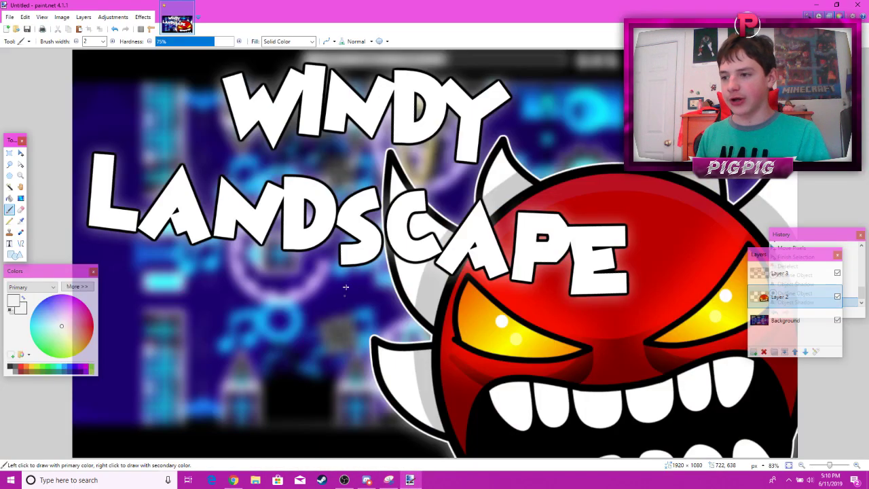
left_click(233, 480)
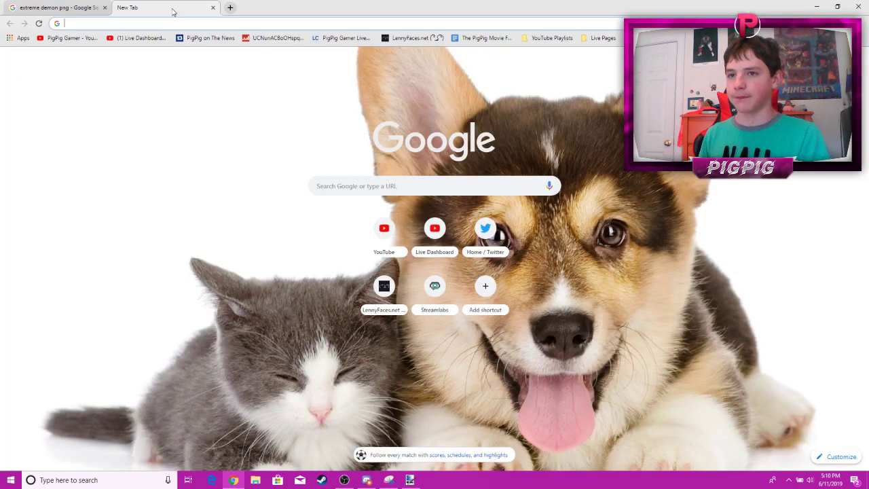
left_click(215, 21)
type("blue gf")
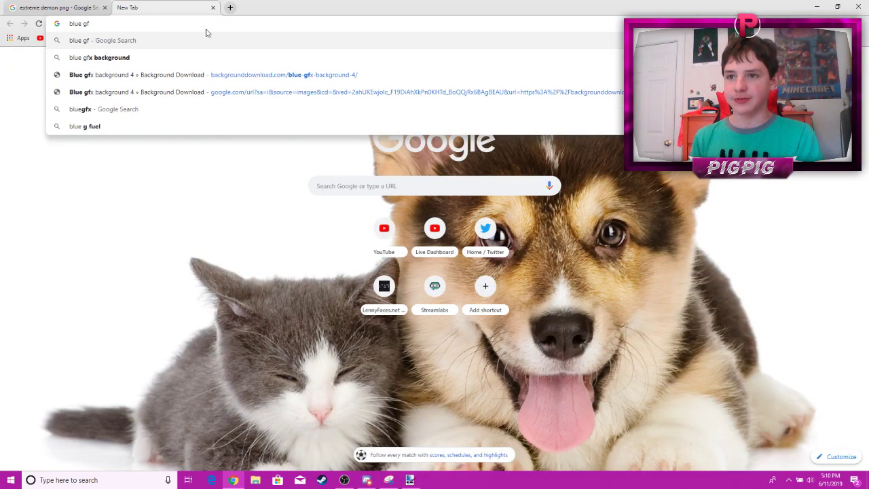
left_click(165, 60)
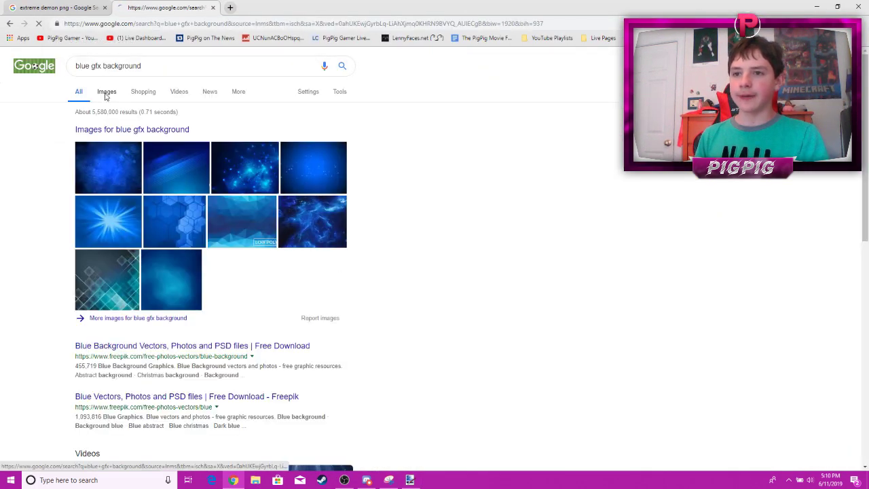
Browse the blue background results and preview candidates such as the galaxy and glowing network images for a suitable overlay.
scroll(142, 221, "down", 1)
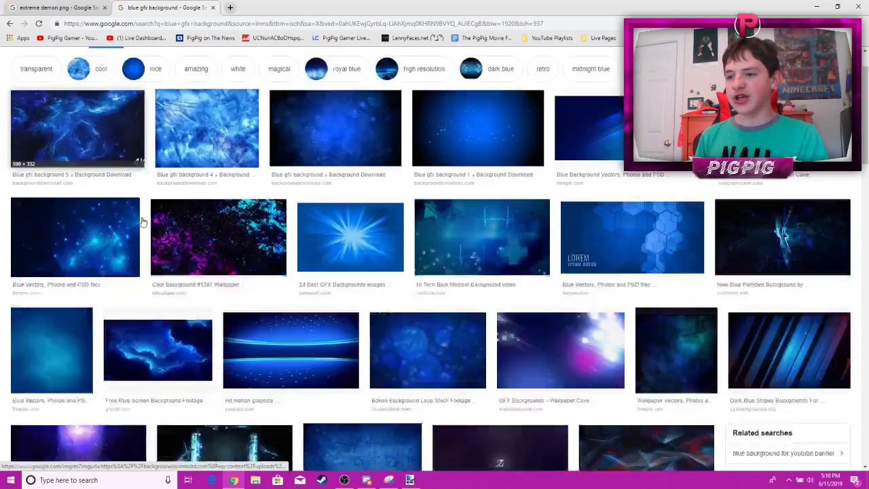
scroll(143, 221, "down", 2)
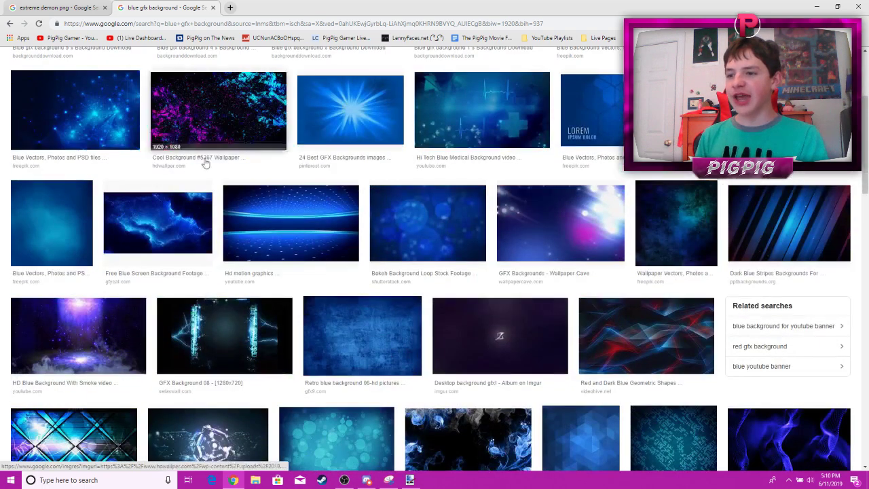
left_click(154, 220)
left_click(626, 300)
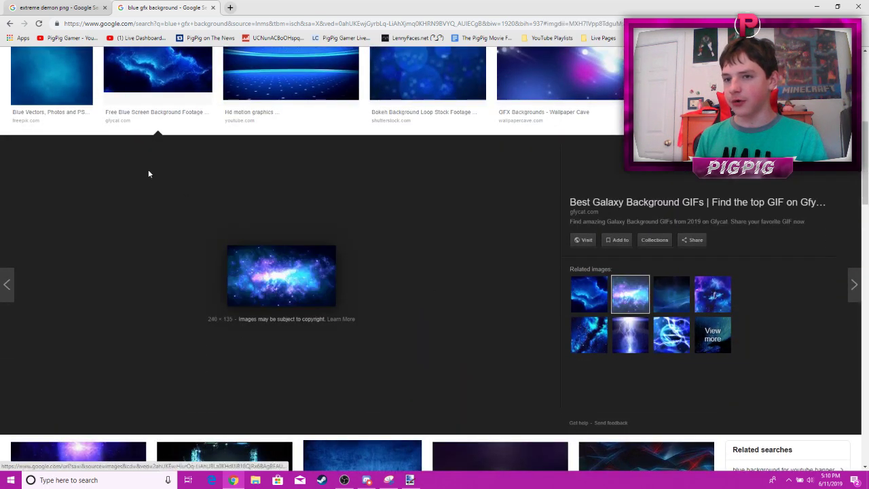
left_click(64, 91)
scroll(77, 196, "up", 4)
left_click(77, 196)
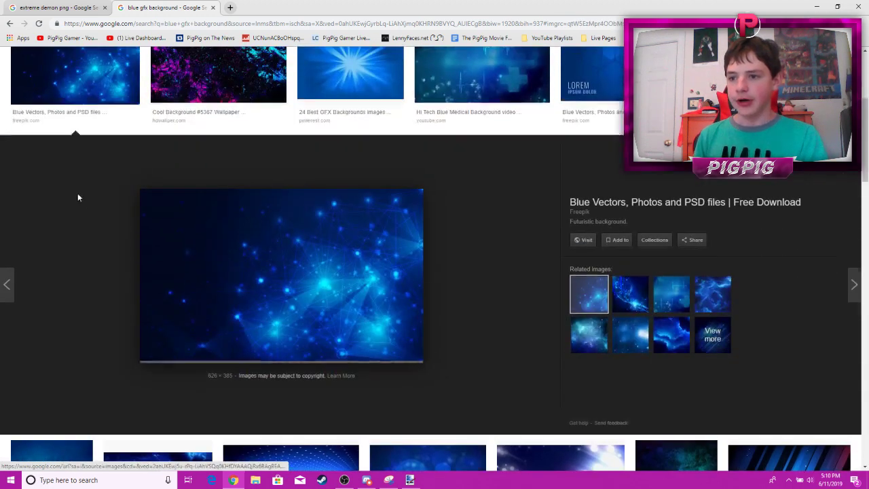
scroll(288, 292, "up", 4)
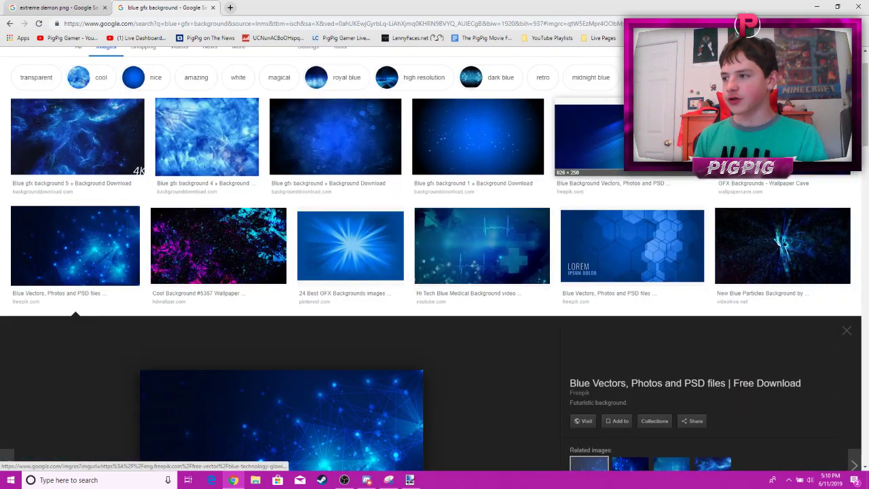
Examine the purple light-streak image from Wallpaper Cave, its related images and further results as possible overlay textures.
left_click(781, 143)
right_click(398, 311)
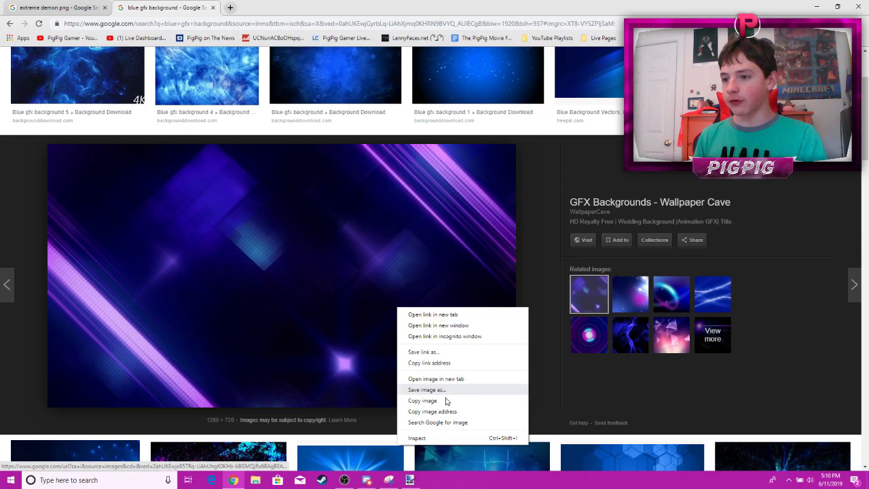
left_click(490, 398)
left_click(724, 297)
scroll(394, 289, "down", 6)
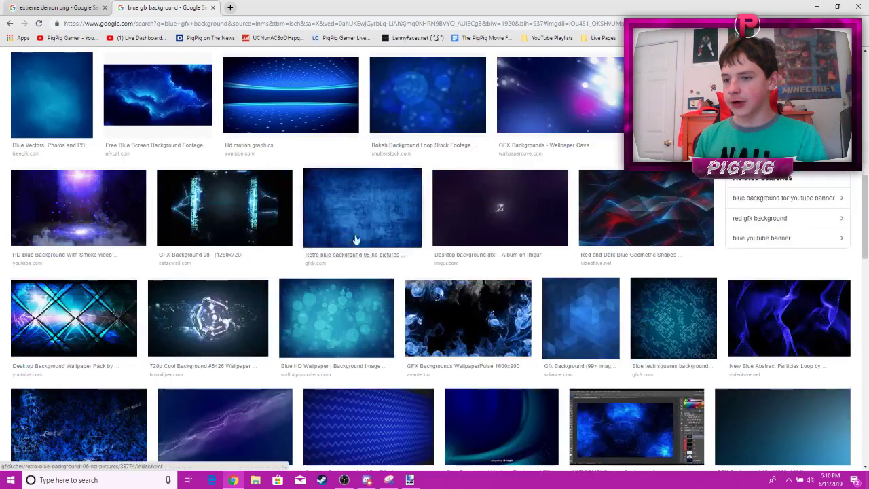
scroll(363, 401, "up", 1)
scroll(340, 306, "down", 1)
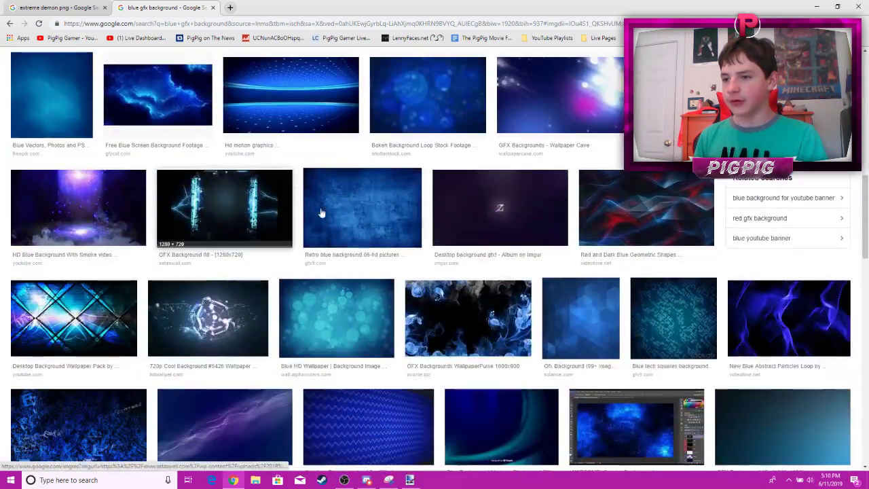
Open the Retro blue background 06 result and copy its image.
left_click(353, 211)
right_click(323, 279)
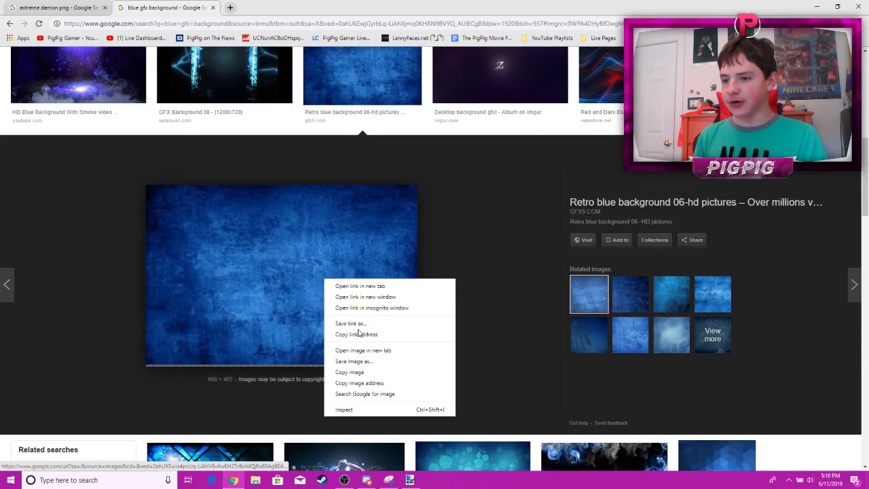
left_click(475, 242)
right_click(275, 267)
left_click(313, 361)
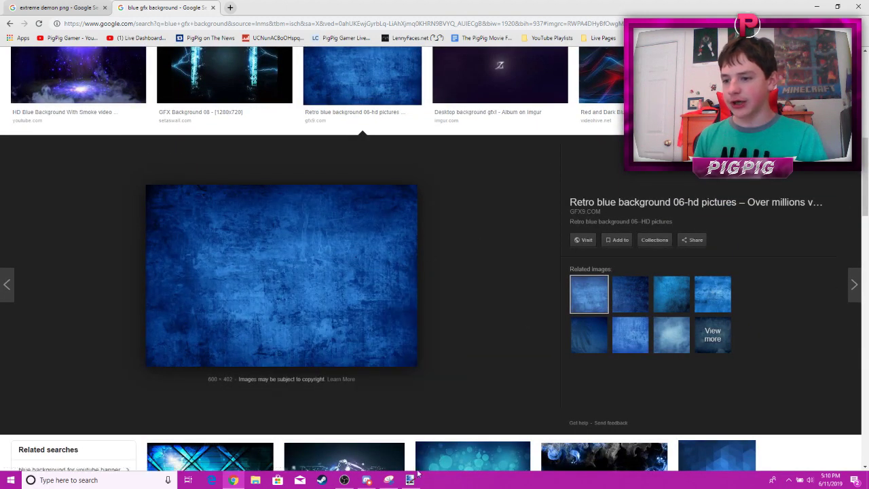
In paint.net, paste the blue texture into a new layer above the title and scale it to about 2009 × 1153 px, covering the canvas.
left_click(410, 479)
left_click(781, 273)
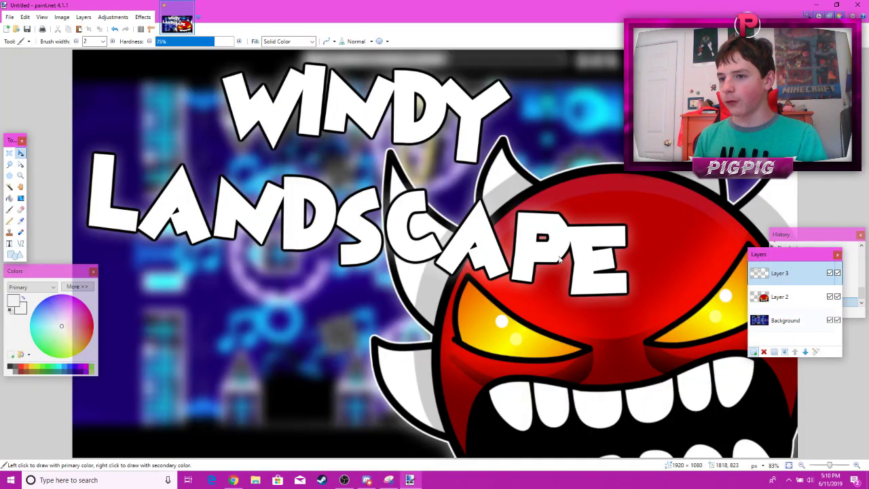
key("ctrl+shift+v")
left_click_drag(310, 207, 799, 460)
left_click_drag(735, 421, 669, 303)
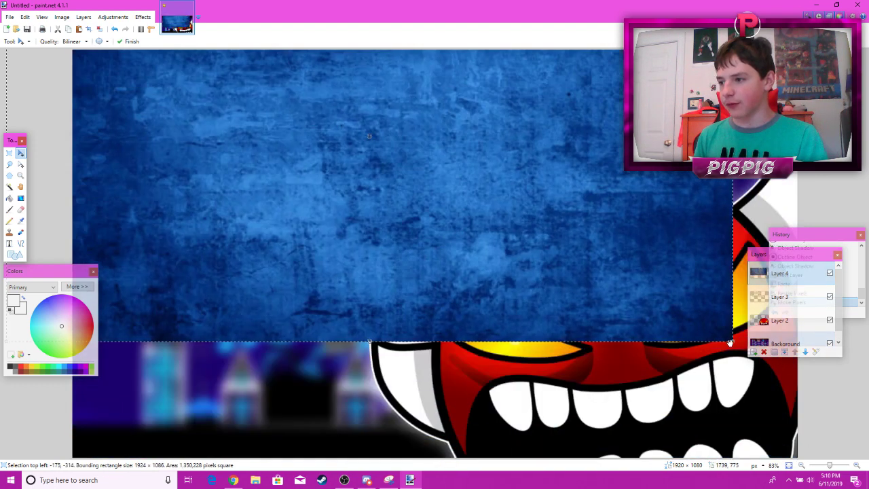
left_click_drag(733, 343, 765, 367)
left_click_drag(616, 295, 654, 415)
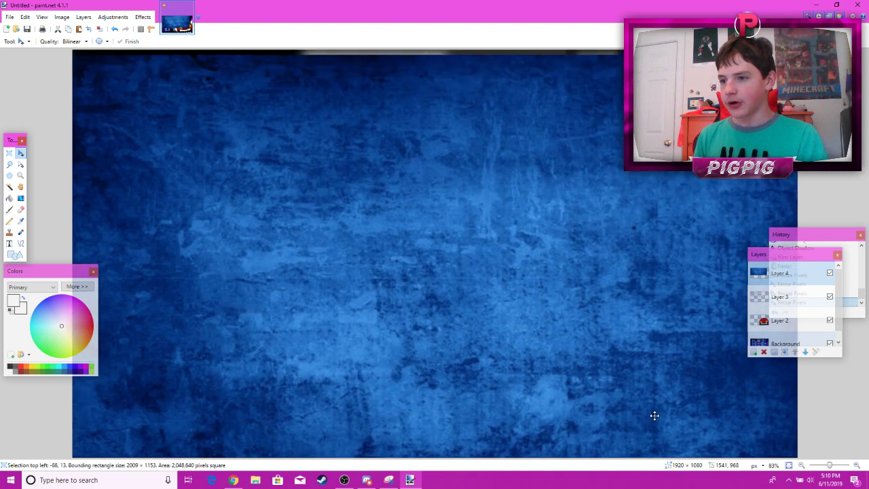
left_click_drag(628, 358, 626, 344)
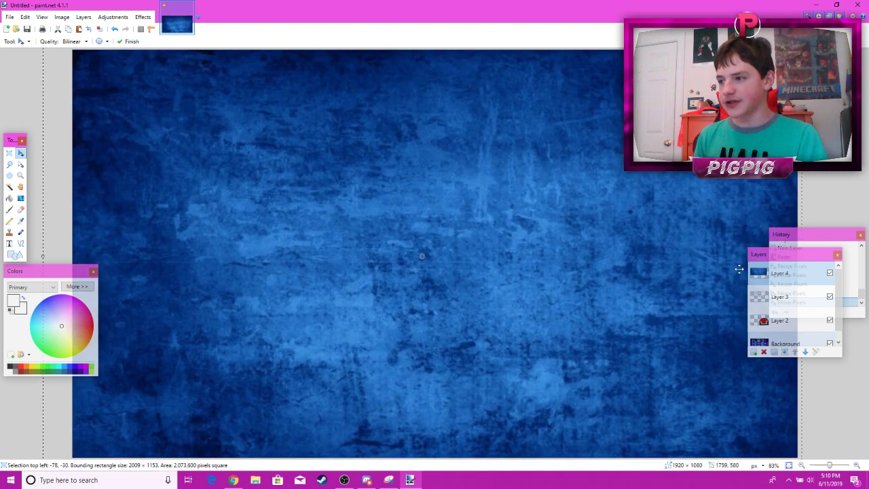
Set the blend mode of the blue texture on Layer 4 to Overlay and deselect it.
double_click(779, 274)
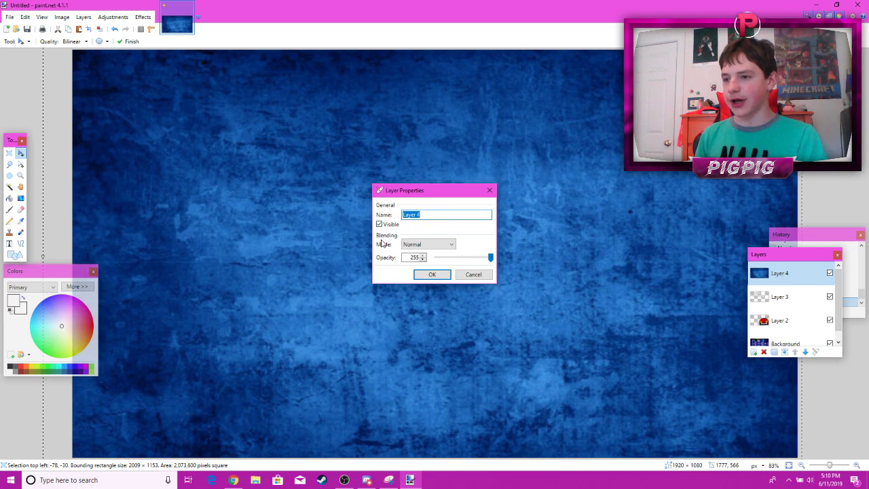
left_click(413, 246)
left_click(432, 312)
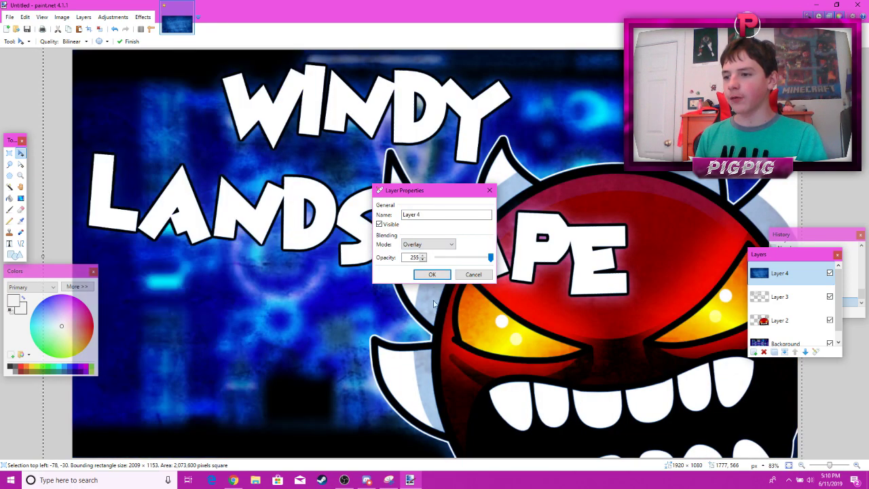
left_click_drag(414, 192, 268, 198)
left_click(286, 281)
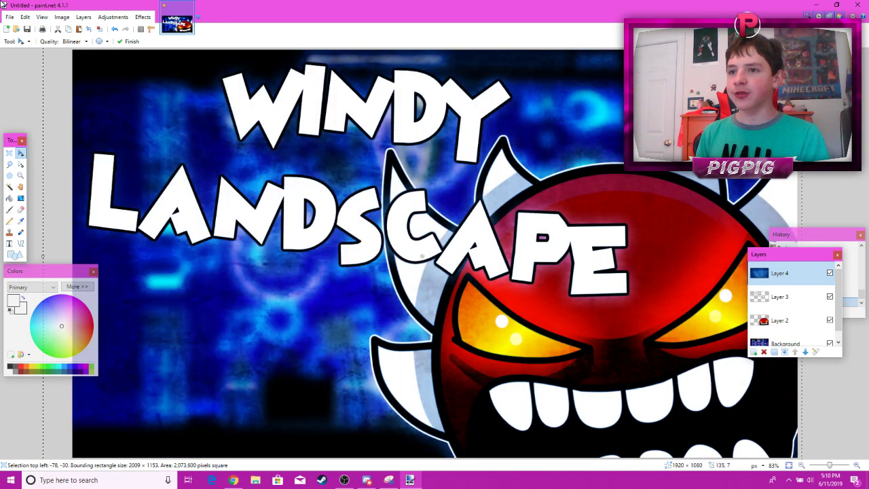
left_click(24, 17)
left_click(40, 185)
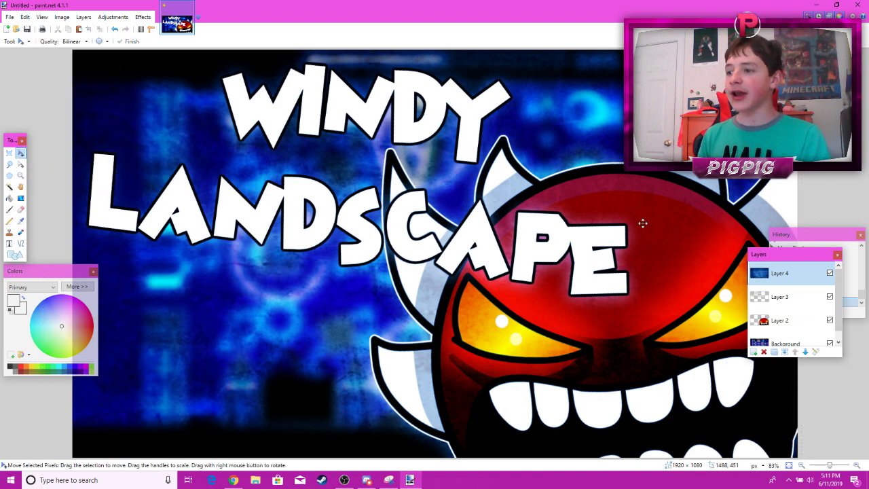
Return to the image results in Chrome and copy the New Blue Abstract Particles Loop image.
left_click(233, 480)
scroll(283, 349, "down", 6)
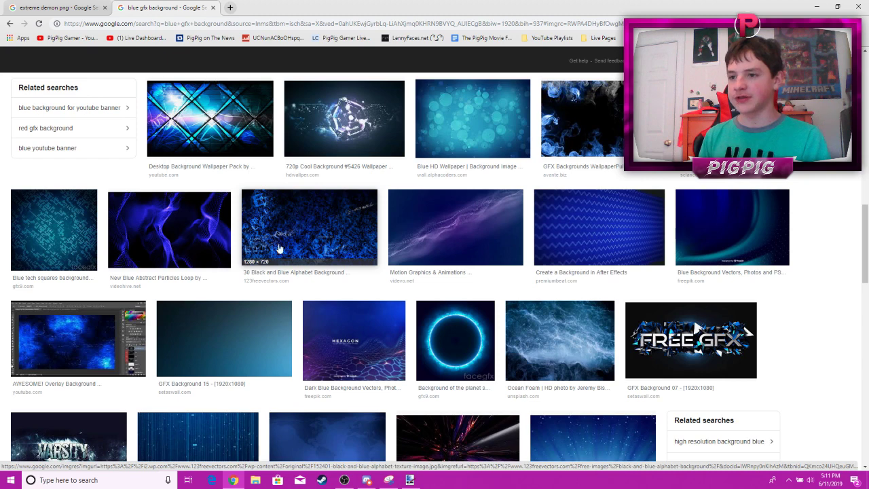
scroll(170, 246, "down", 2)
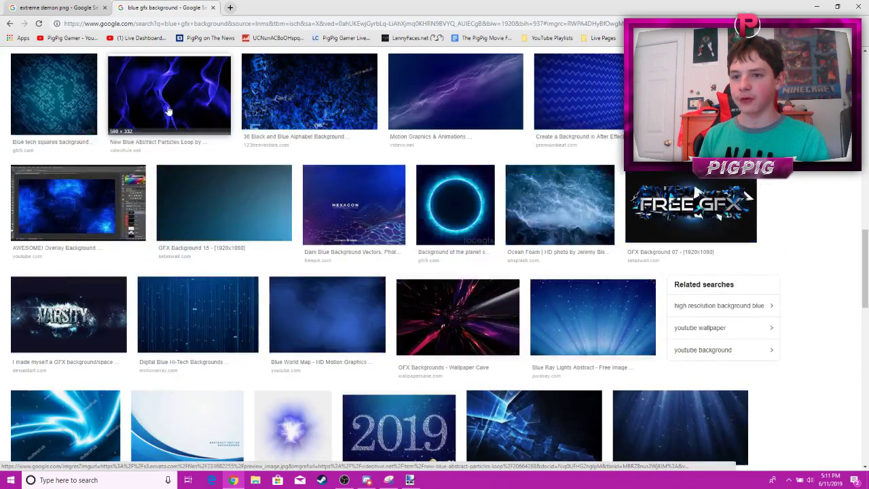
left_click(169, 111)
right_click(328, 366)
left_click(363, 322)
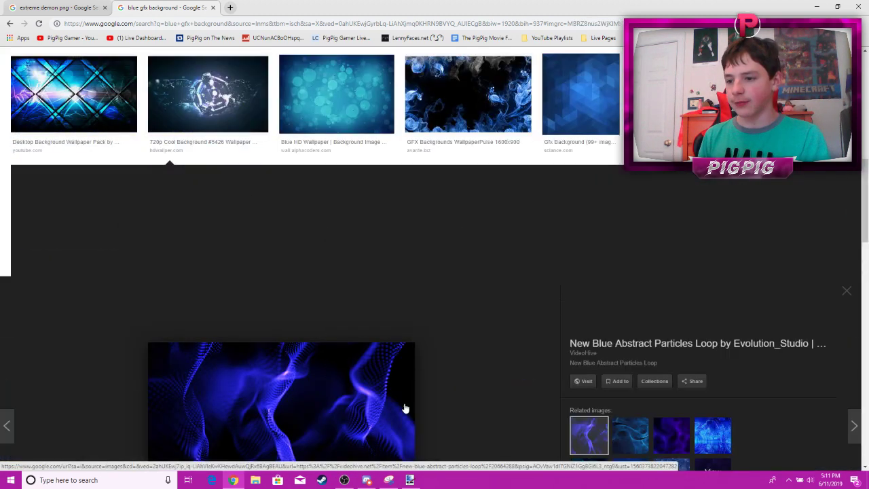
In paint.net, paste the particles image onto a new top layer and enlarge it to about 1921 × 1088 px to fill the canvas.
left_click(410, 480)
left_click(754, 352)
key("ctrl+v")
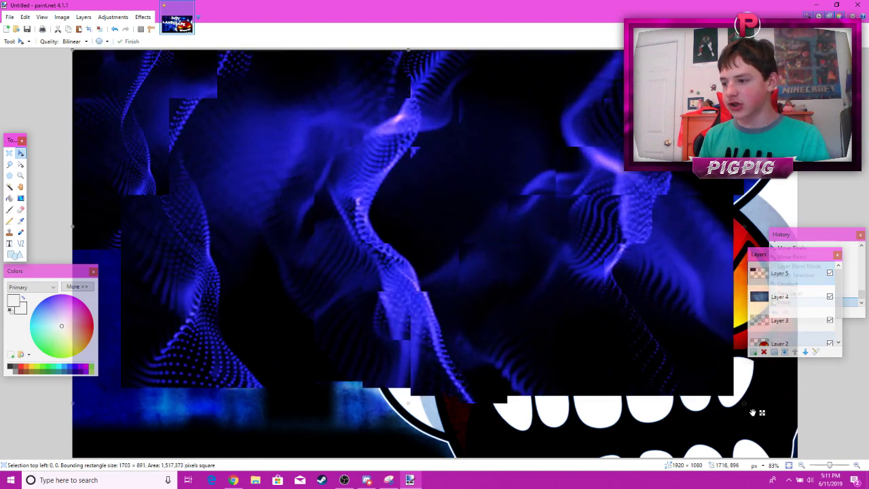
left_click_drag(752, 412, 798, 459)
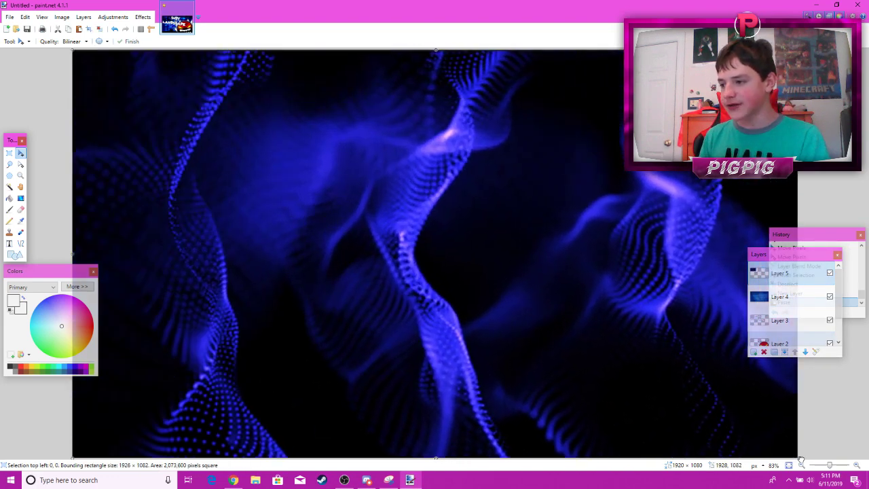
Set the blend mode of the particles image on Layer 5 to Overlay and deselect it.
double_click(779, 274)
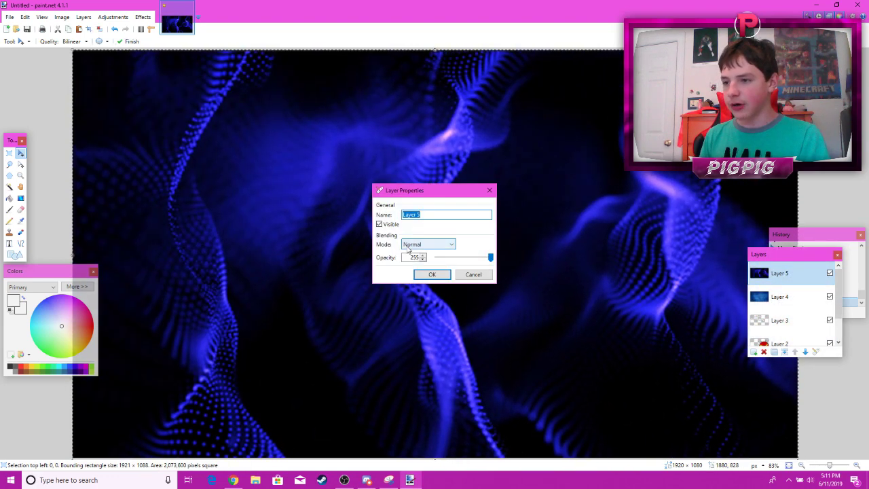
left_click(428, 244)
left_click(425, 315)
left_click_drag(422, 188, 321, 220)
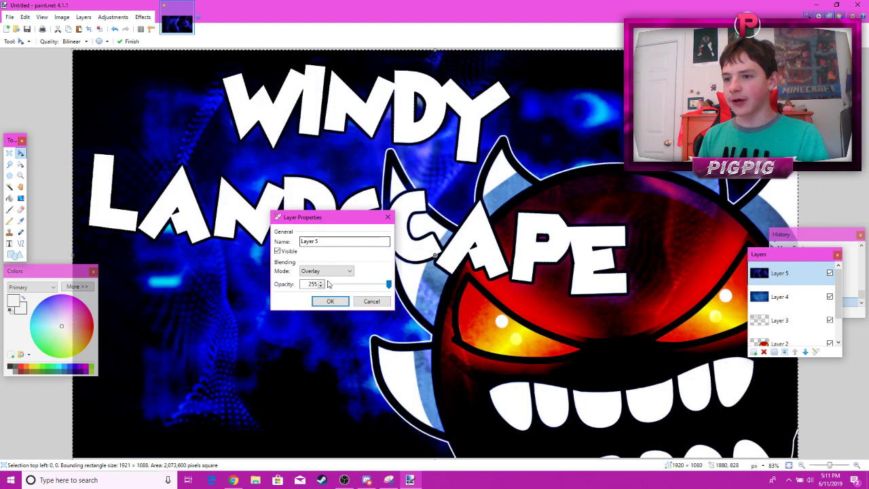
left_click(332, 301)
left_click(25, 18)
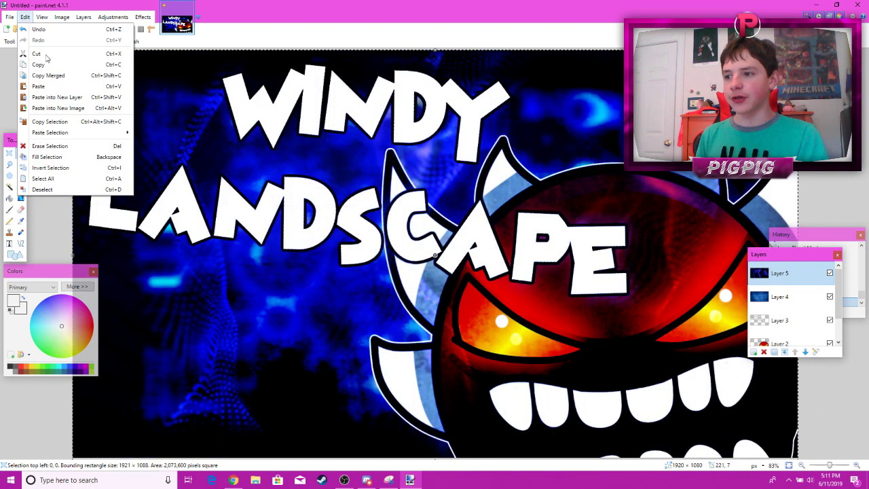
left_click(85, 193)
Return to the Chrome image results and copy the light-blue Blue gfx background 4 image.
left_click(234, 481)
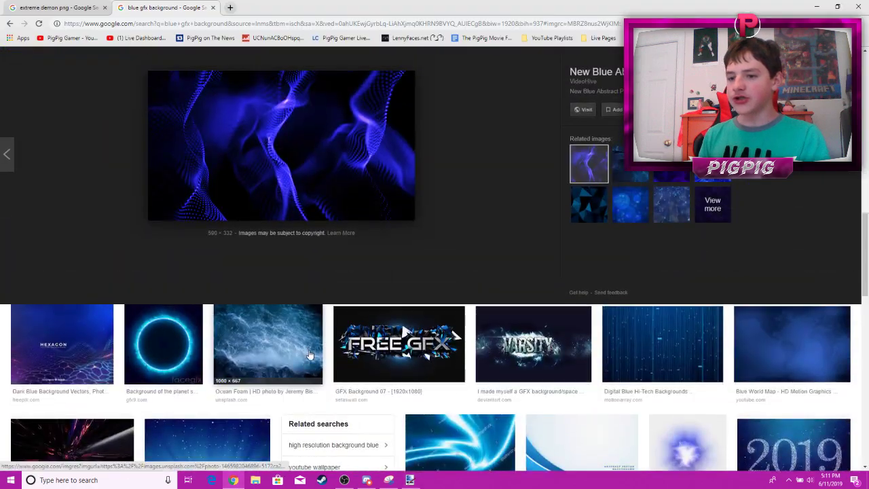
scroll(310, 354, "up", 10)
left_click(214, 201)
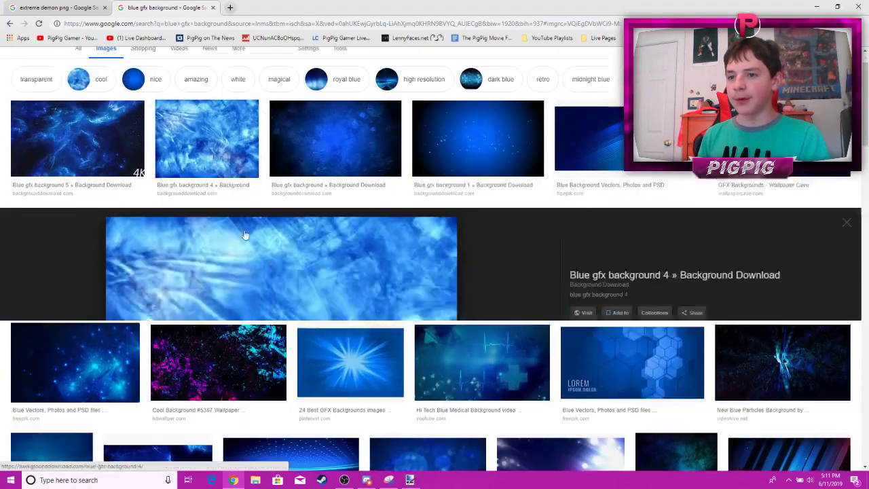
right_click(331, 313)
left_click(357, 401)
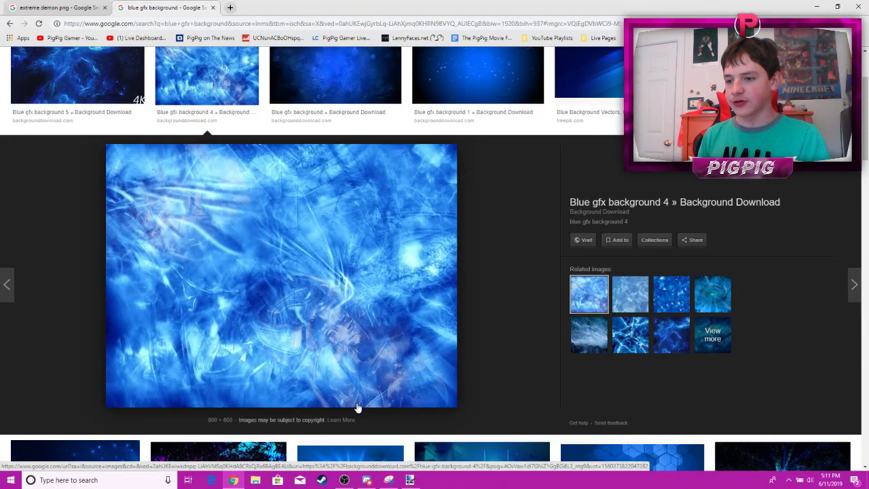
In paint.net, paste the light-blue background image onto a new top layer and enlarge it to about 2179 × 1529 px to cover the canvas.
left_click(410, 481)
left_click(755, 352)
key("ctrl+v")
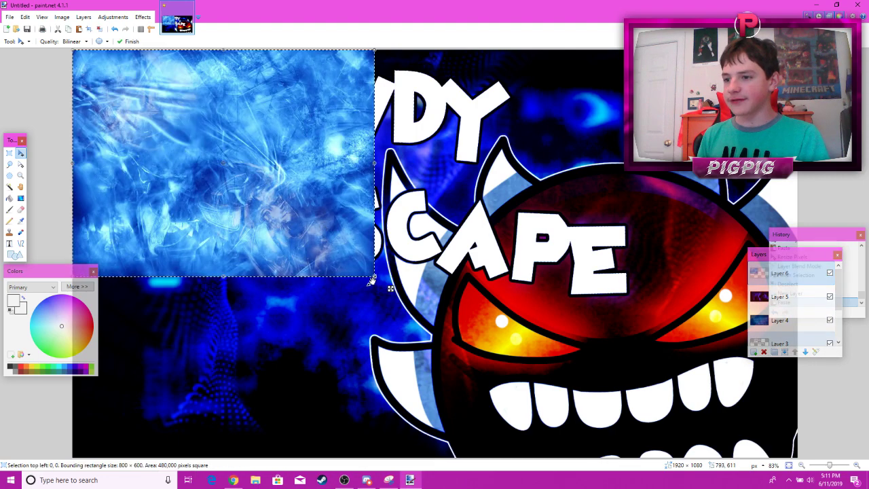
left_click_drag(376, 278, 639, 245)
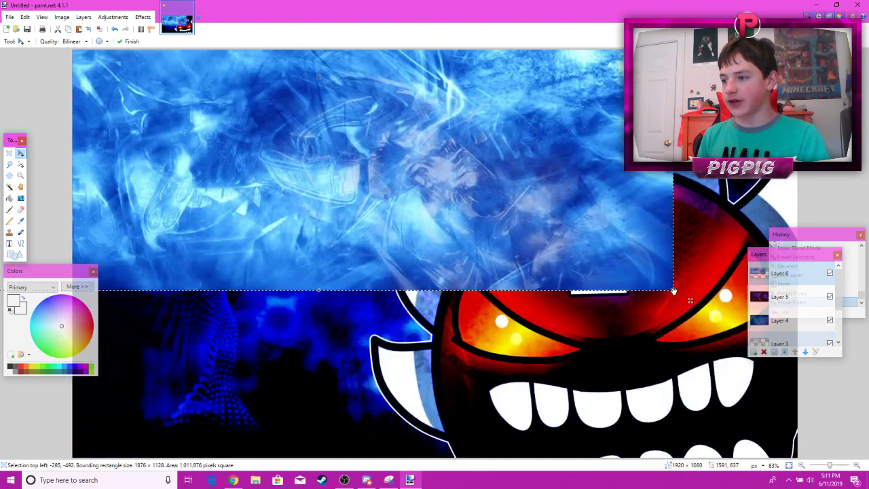
left_click_drag(673, 290, 802, 459)
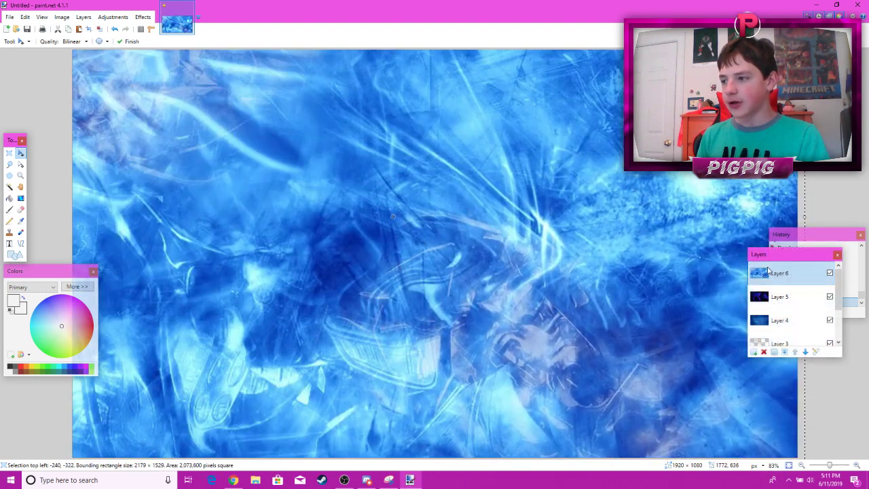
Set the blend mode of the light-blue texture on Layer 6 to Overlay.
double_click(769, 270)
left_click(436, 242)
left_click(430, 317)
left_click(429, 276)
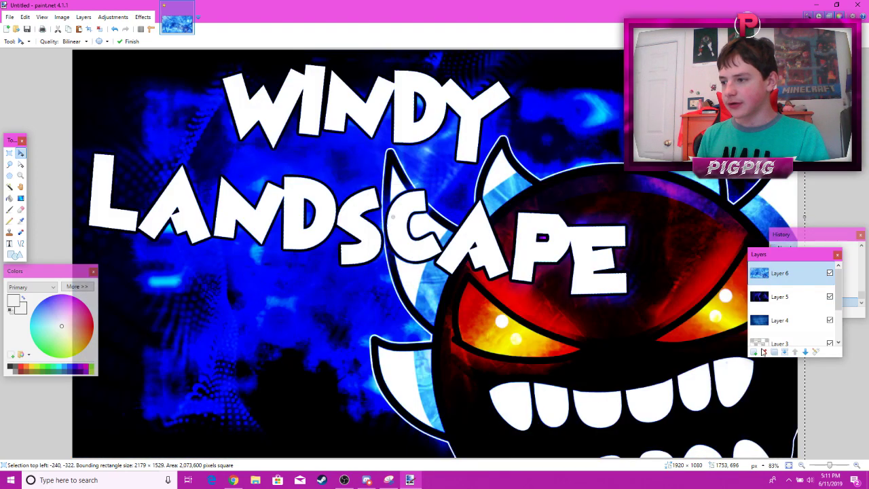
Add two new layers above Layer 6 and paste the light-blue texture into each of them.
left_click(753, 351)
key("ctrl+v")
left_click(753, 351)
key("ctrl+v")
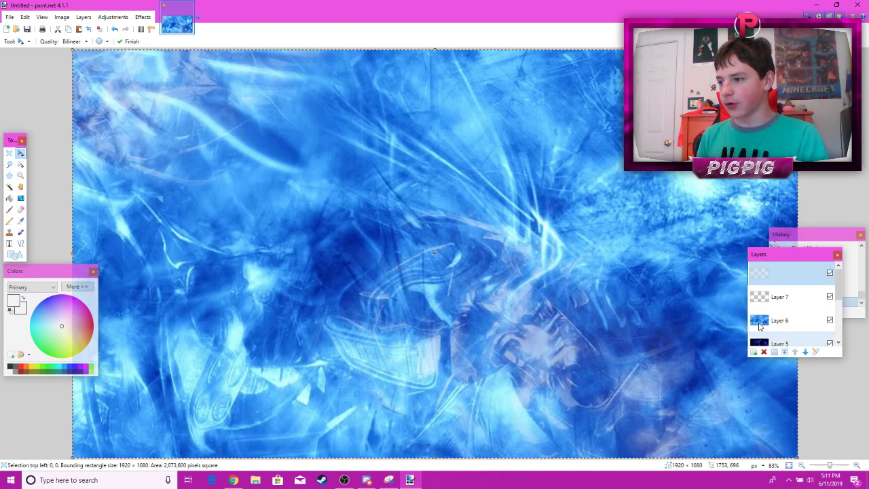
Set the blend mode of both extra texture layers, Layer 7 and Layer 8, to Overlay.
double_click(772, 297)
left_click(420, 244)
left_click(437, 312)
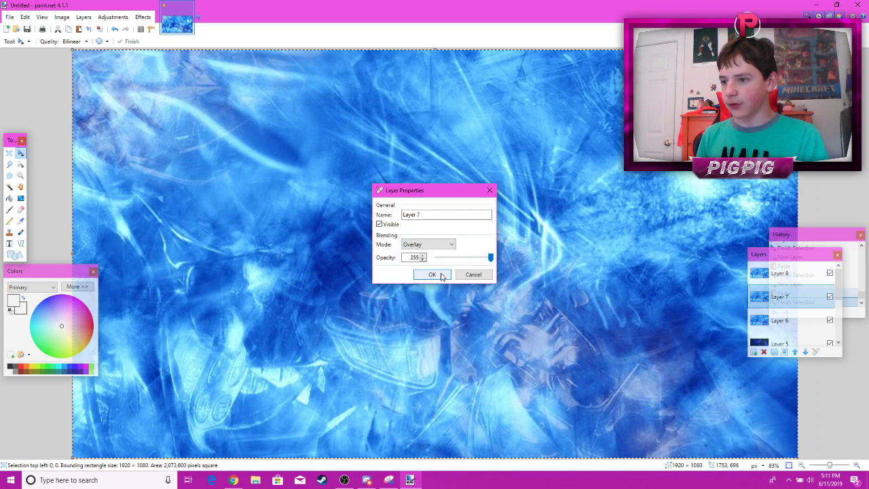
left_click(441, 274)
double_click(778, 271)
left_click(419, 245)
left_click(430, 312)
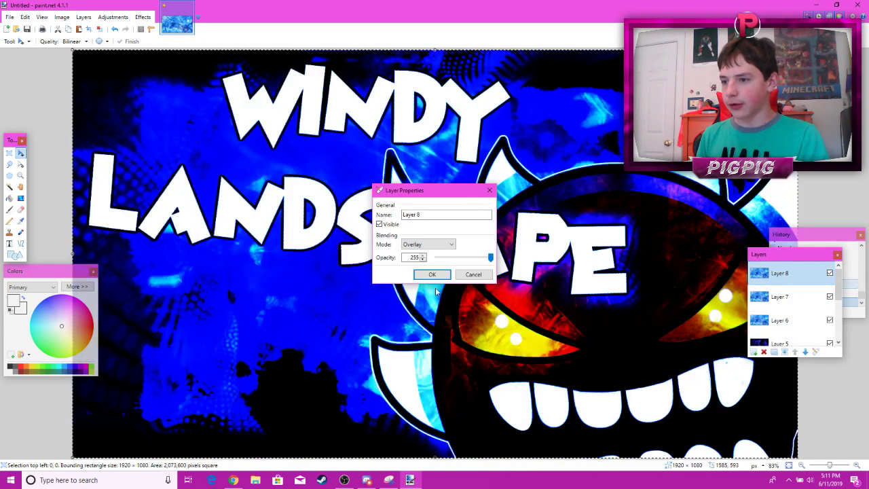
left_click(432, 274)
Deselect the canvas and delete the three light-blue texture layers, Layer 8, Layer 7 and Layer 6.
left_click(25, 17)
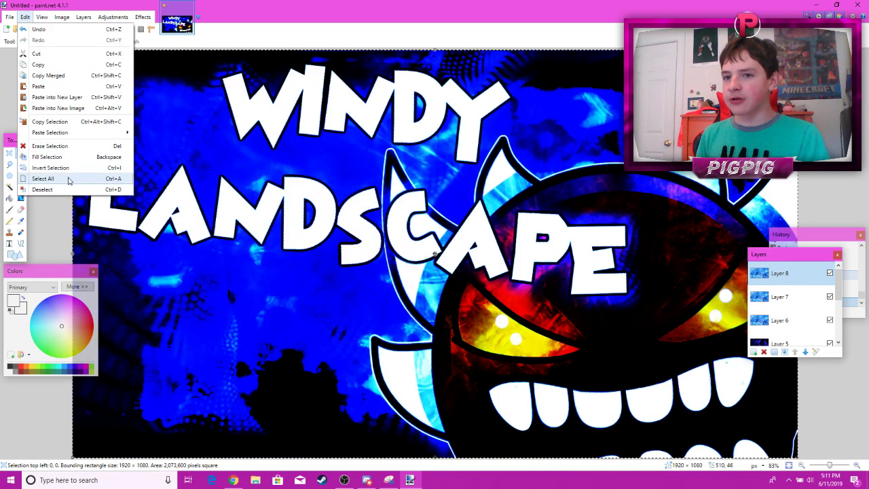
left_click(73, 188)
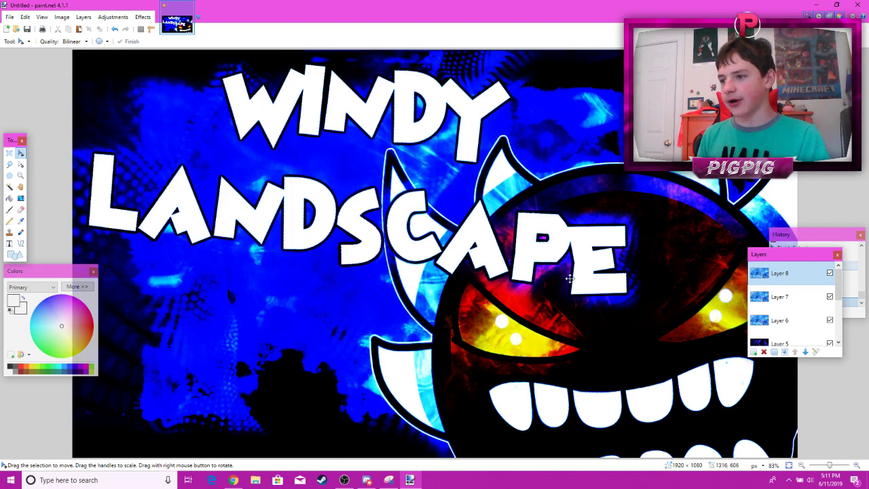
left_click(765, 353)
left_click(765, 353)
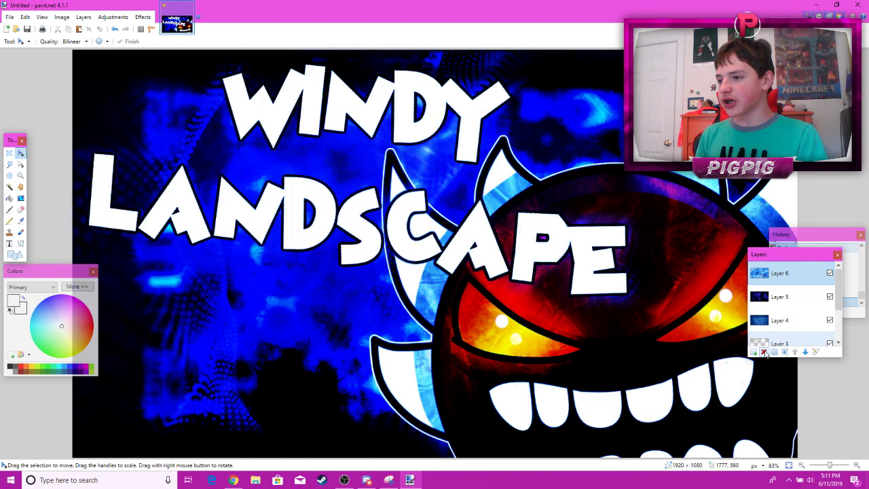
left_click(765, 353)
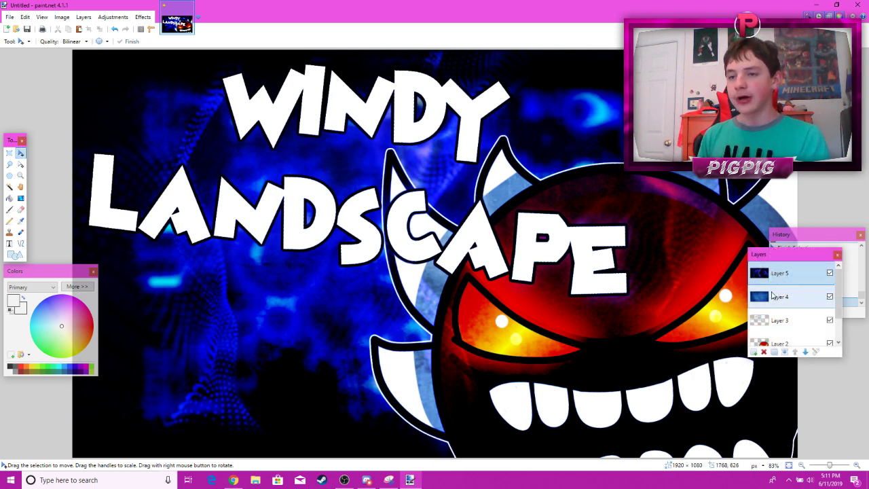
Switch to Chrome and search Google Images for "blue lens flare".
left_click(233, 480)
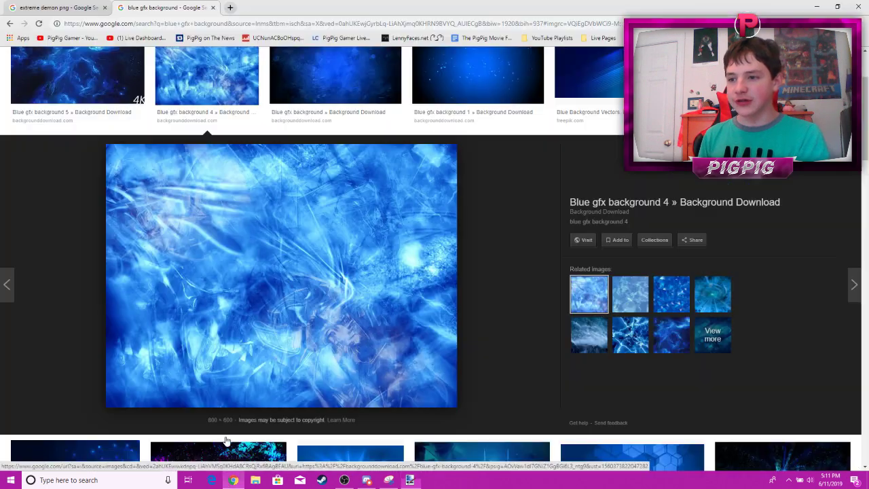
left_click(249, 24)
type("blue le")
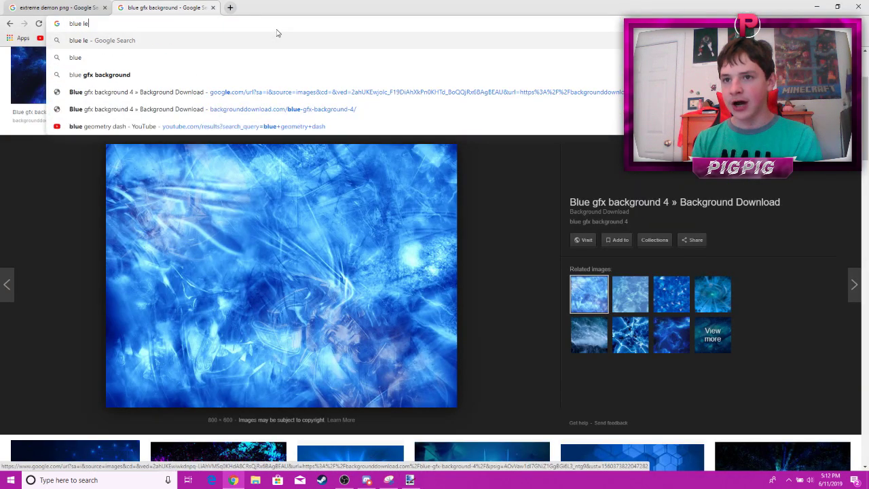
type("ns flare")
key("Return")
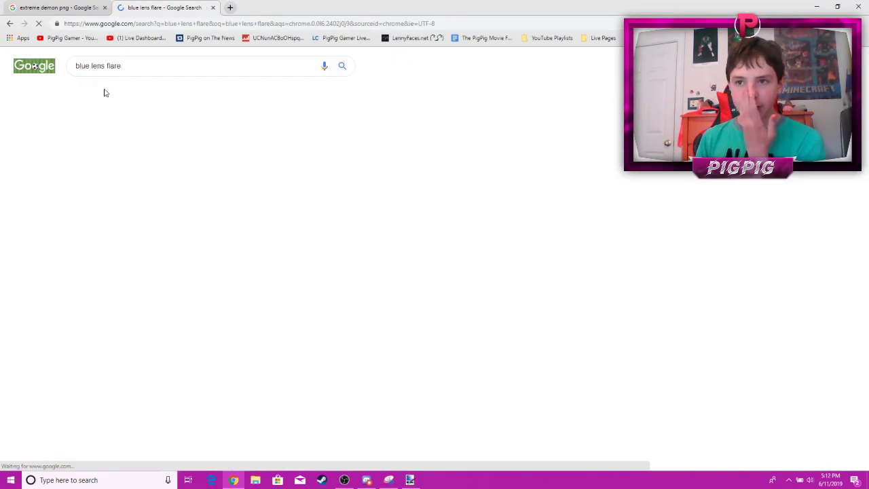
left_click(106, 92)
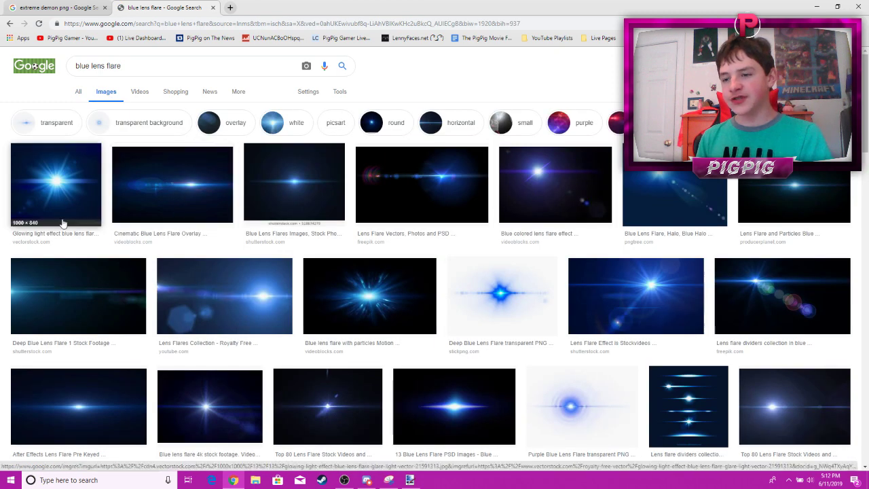
Open the Beautiful Lens Flare Effect image from the results and copy it.
scroll(62, 223, "down", 1)
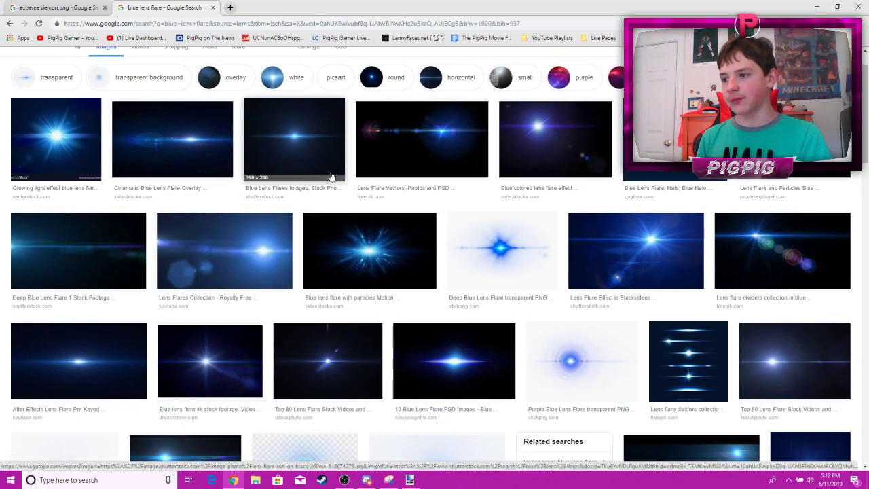
scroll(476, 217, "down", 1)
left_click(620, 224)
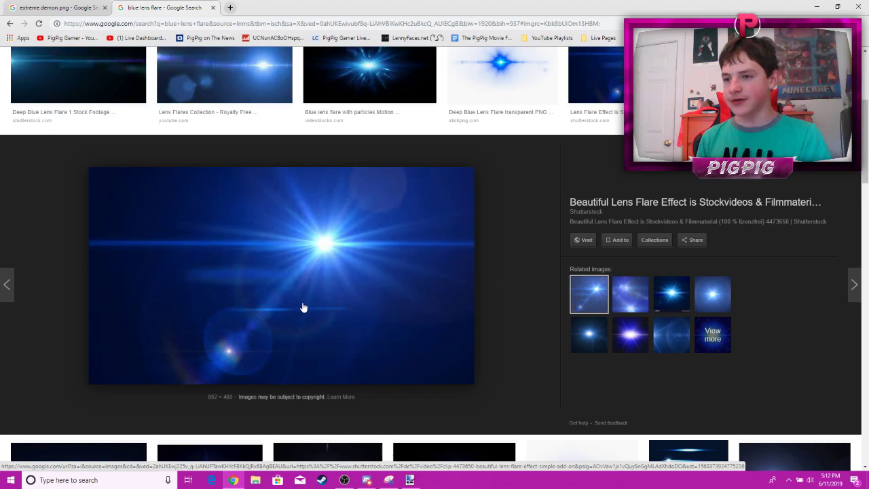
right_click(304, 307)
left_click(337, 397)
In paint.net, paste the lens flare onto a new top layer and move it over the demon's face.
left_click(410, 480)
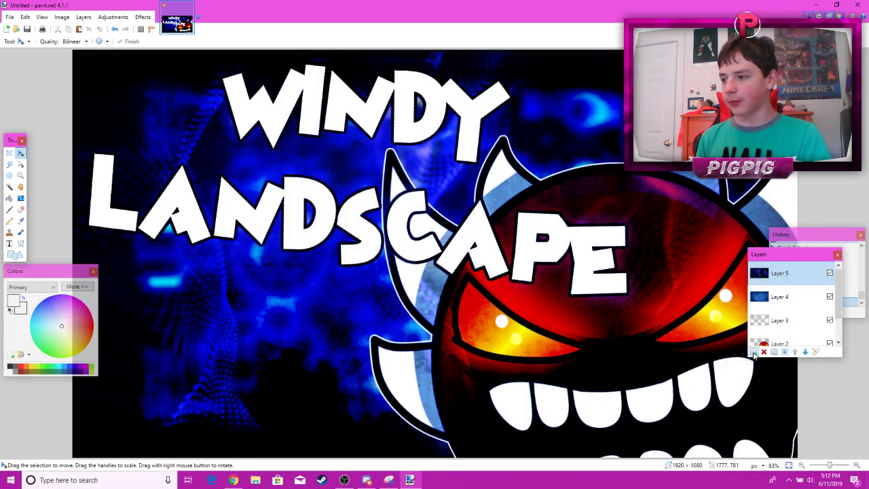
key("ctrl+shift+v")
left_click_drag(272, 190, 588, 391)
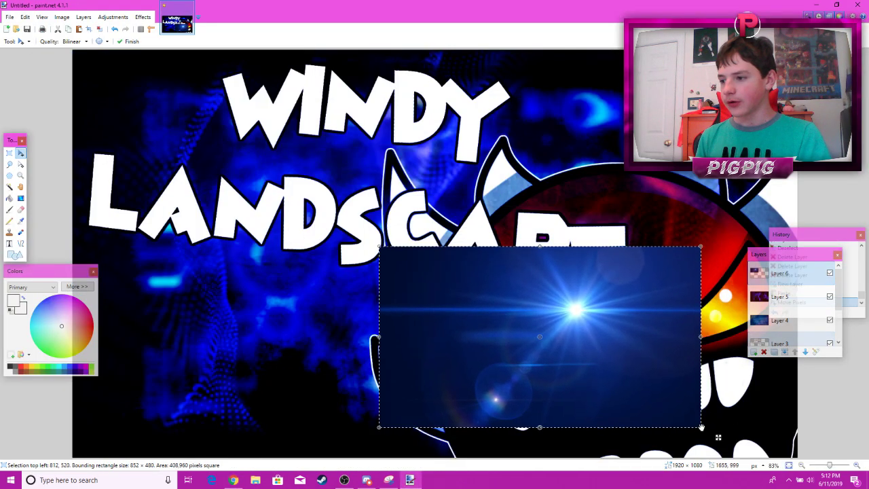
Try shrinking the lens flare to about 321 × 203 px over the demon's left-hand eye, with Layer 6 blended as Overlay.
left_click_drag(702, 427, 522, 340)
left_click_drag(474, 308, 529, 351)
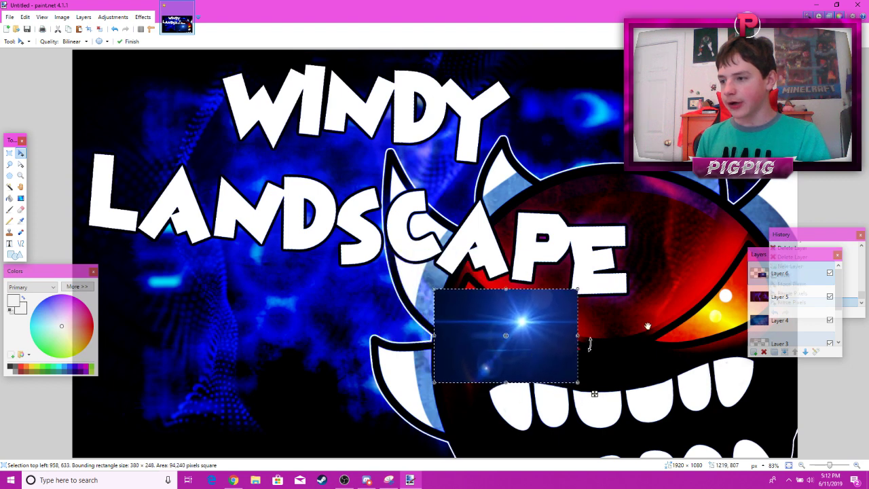
double_click(780, 273)
left_click(428, 244)
left_click(438, 312)
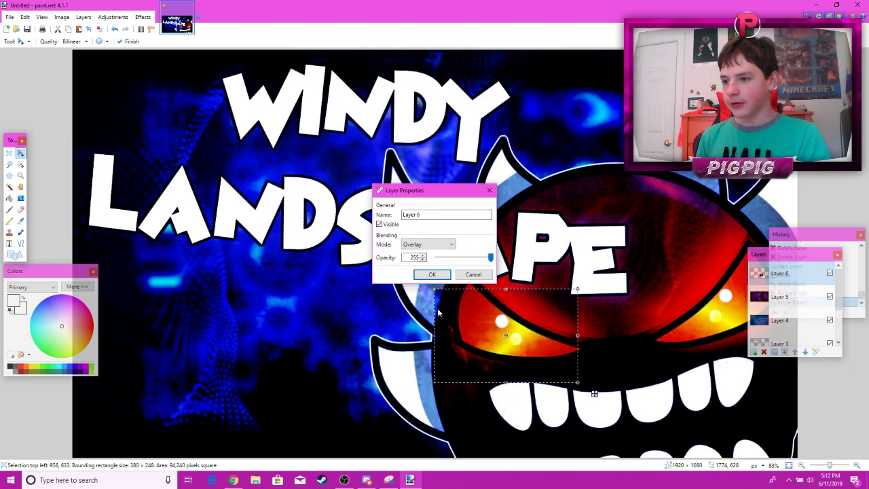
left_click(432, 275)
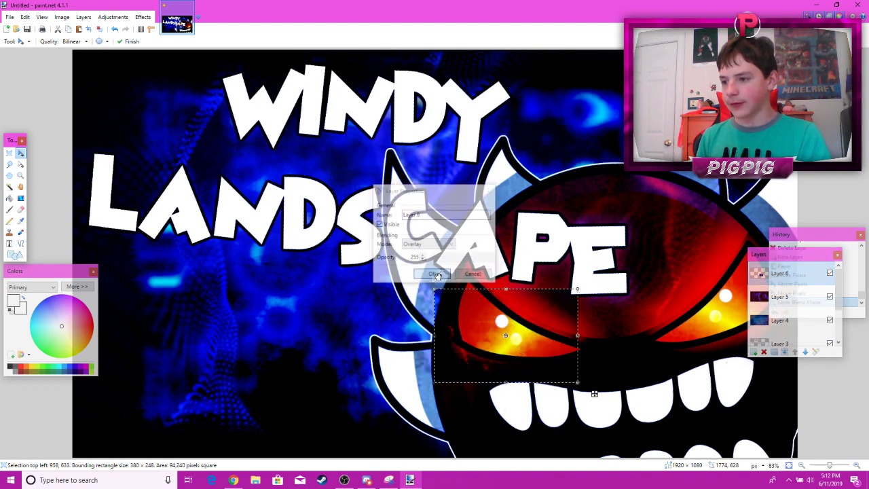
left_click_drag(578, 290, 547, 311)
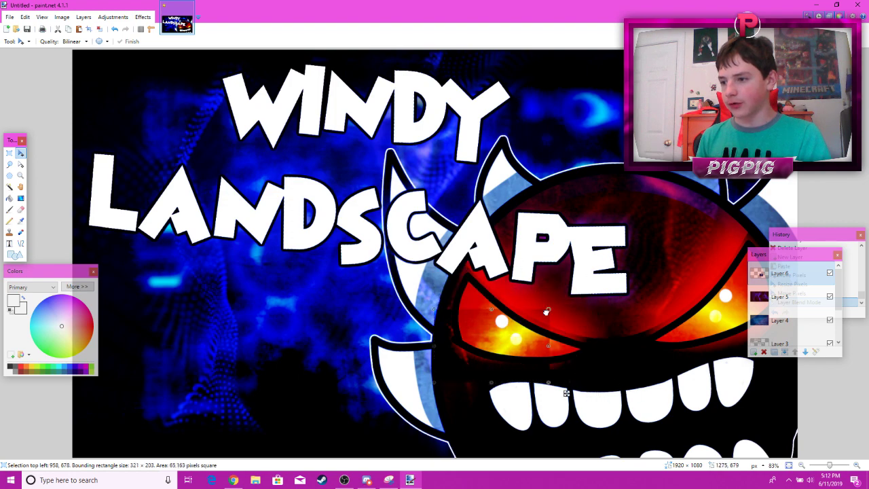
Undo the lens flare's shrinking, its placement on the eye and the Overlay blend mode.
key("ctrl+z")
key("ctrl+z")
key("ctrl+z")
key("ctrl+z")
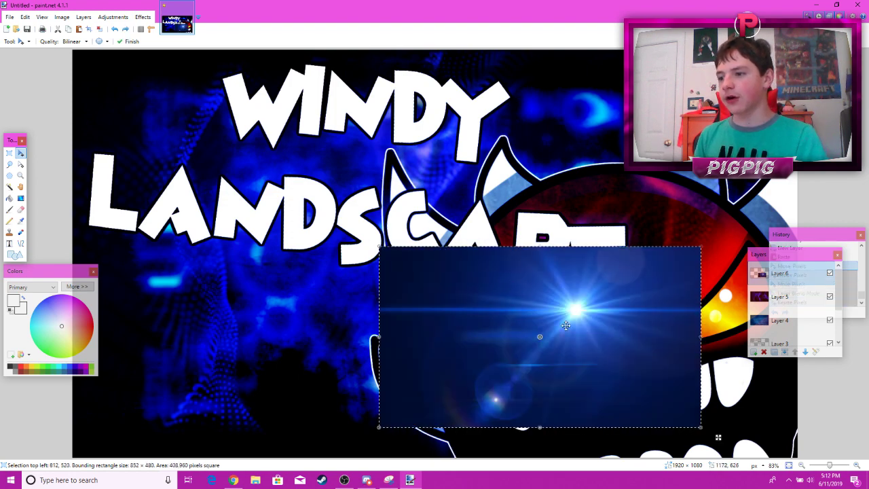
Enlarge the lens flare to about 1928 × 1088 px to fill the canvas and blend Layer 6 as Overlay, leaving nothing selected.
left_click_drag(394, 228, 800, 460)
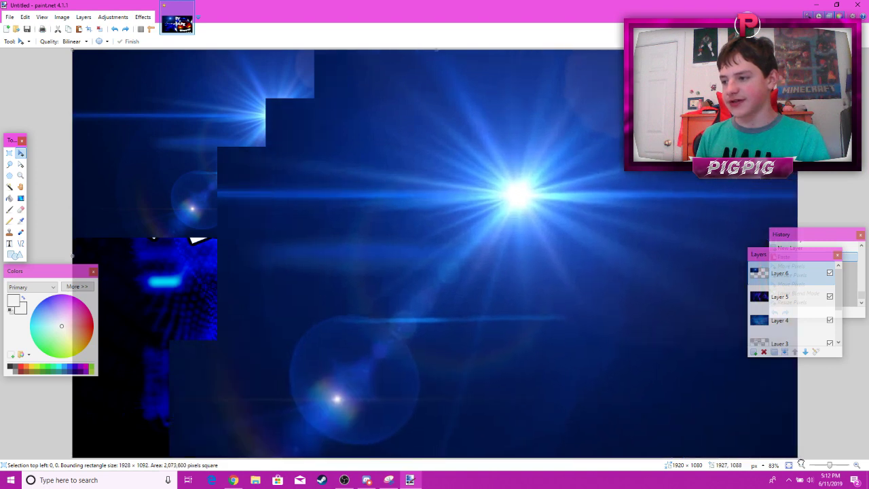
double_click(769, 271)
left_click(427, 243)
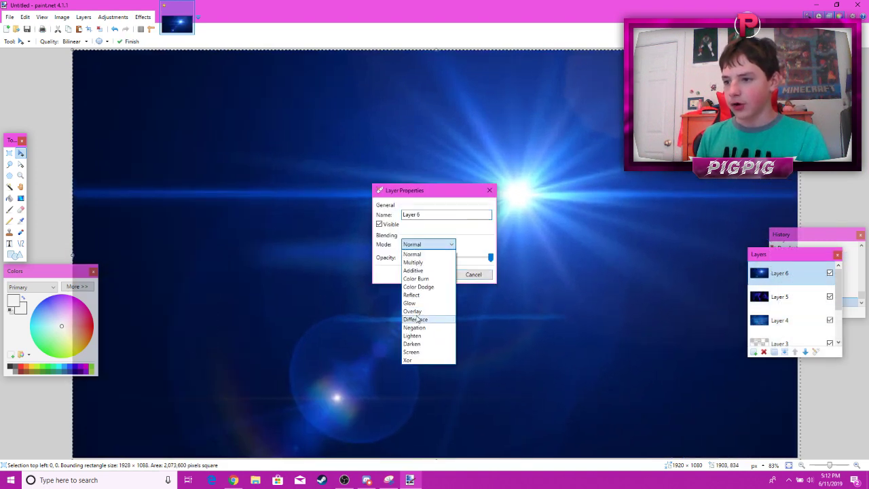
left_click(418, 317)
left_click(431, 275)
left_click(25, 17)
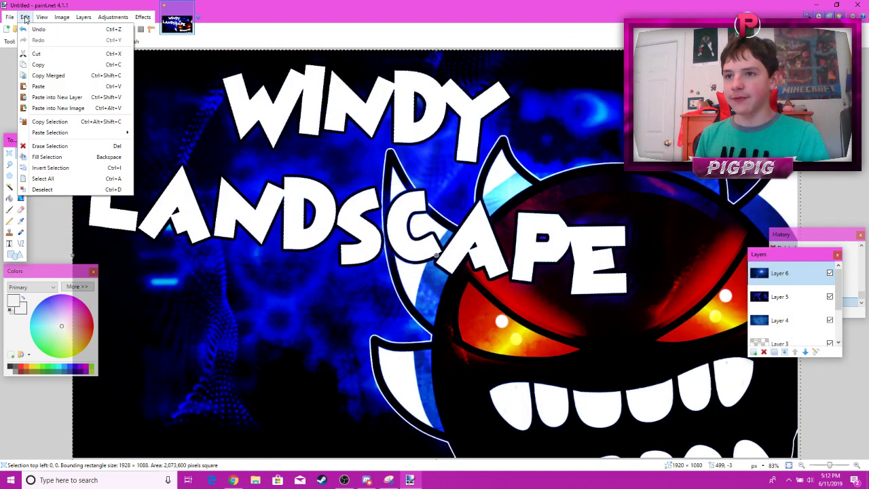
left_click(68, 191)
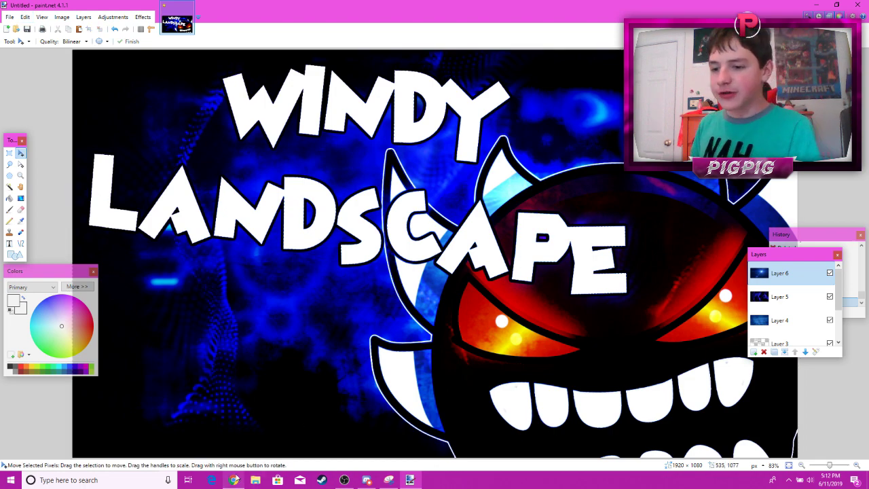
Return to Chrome and search Google Images for "sparkles png".
left_click(233, 480)
left_click(146, 23)
type("spa")
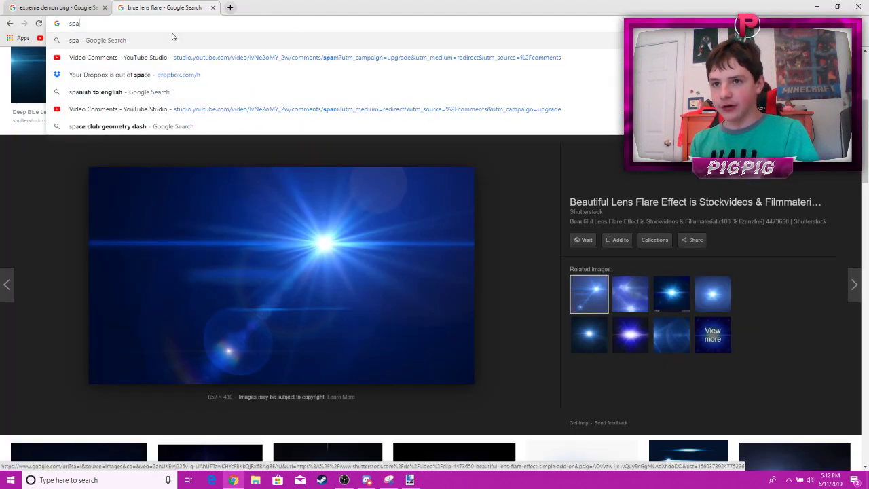
type("rke")
type("es png")
key("Return")
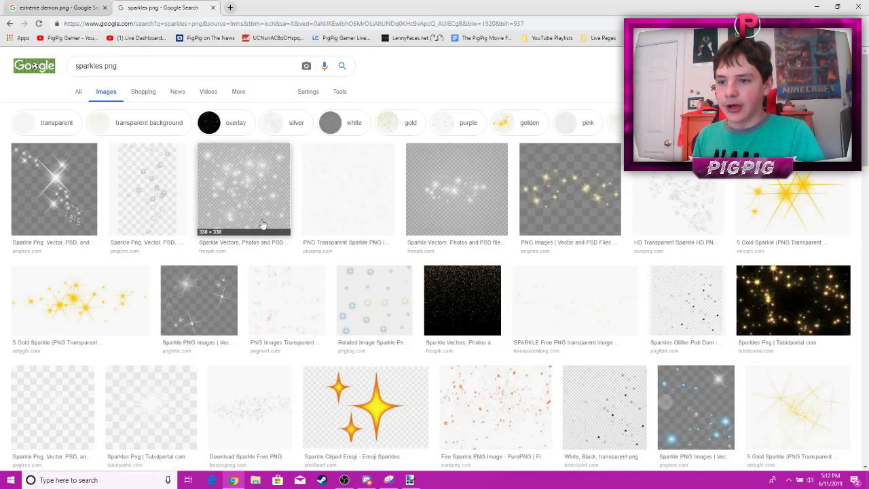
Open the 5 Gold Sparkle (PNG Transparent) image from OnlyGFX.com and copy it.
scroll(136, 248, "down", 1)
left_click(136, 248)
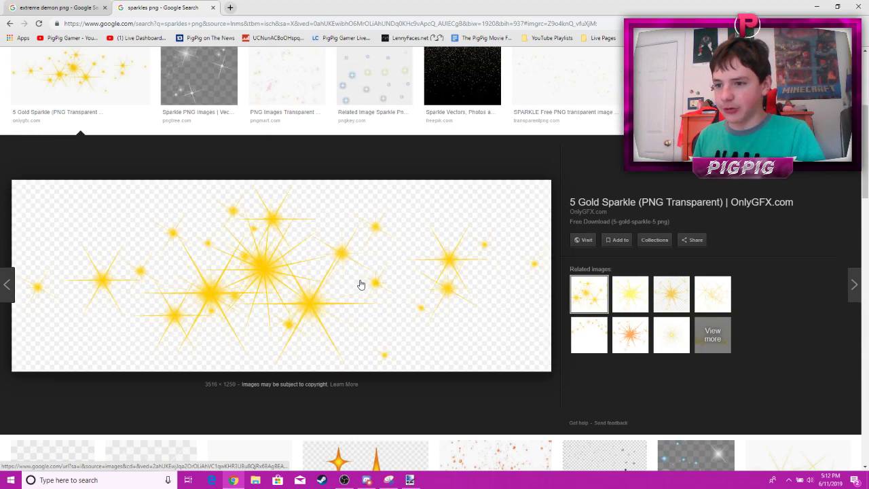
right_click(360, 284)
left_click(379, 380)
In paint.net, paste the gold sparkles onto a new top layer and position them across the title and demon face, at about -1024, -180.
left_click(416, 482)
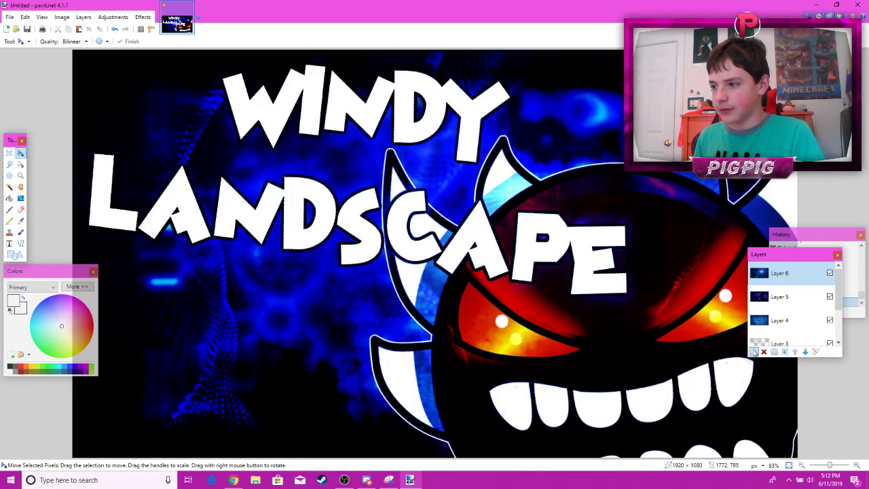
left_click(754, 352)
key("ctrl+v")
left_click(381, 286)
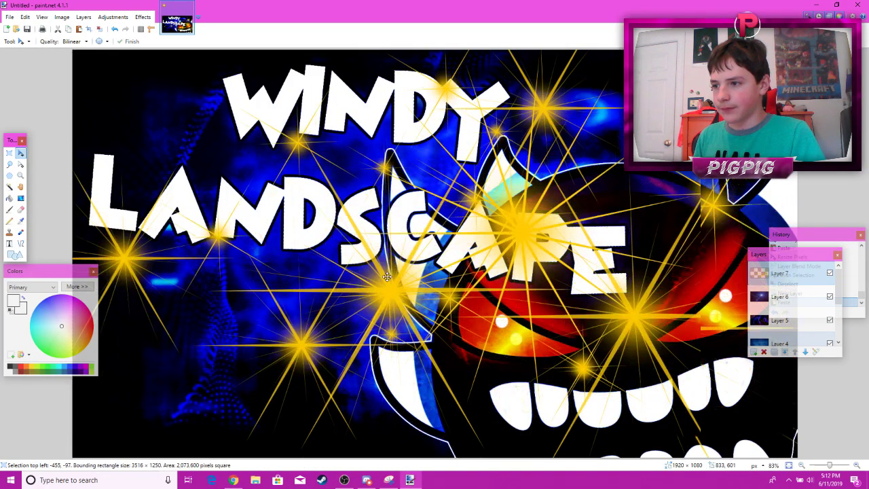
left_click_drag(609, 390, 325, 201)
left_click_drag(721, 278, 539, 286)
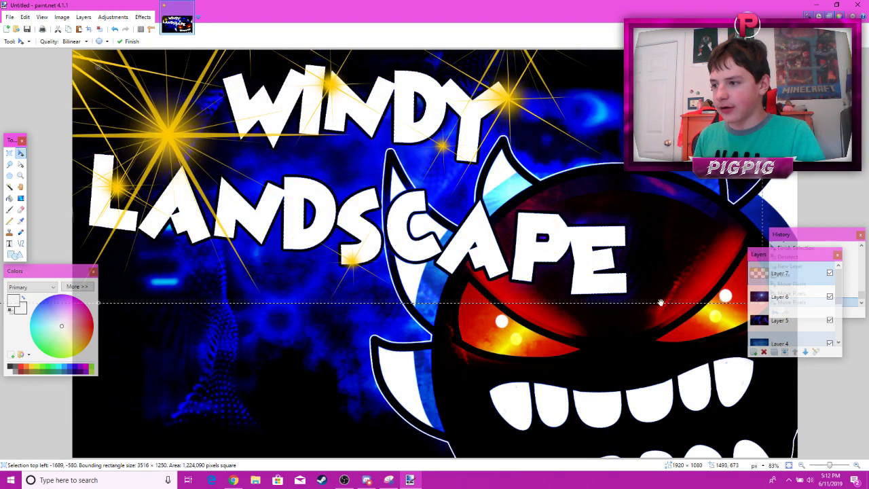
left_click_drag(598, 231, 849, 383)
Set the blending mode of the gold sparkle layer, Layer 7, to Additive after trying Overlay.
double_click(786, 274)
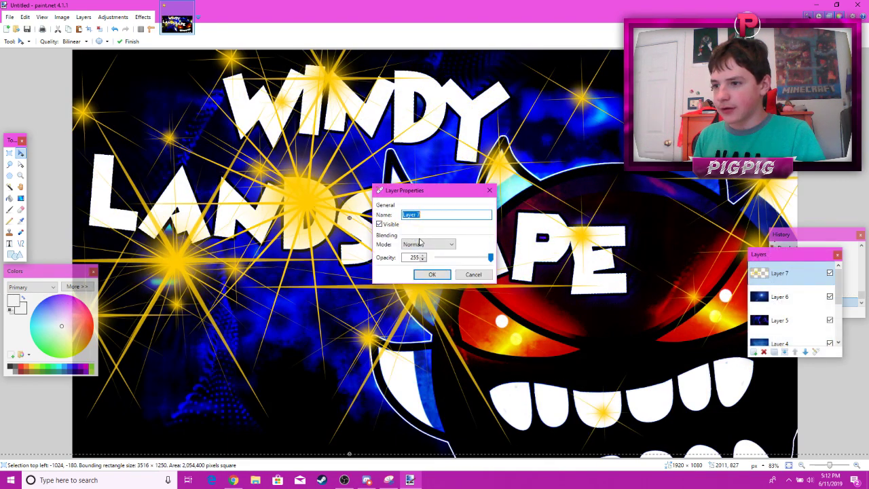
left_click(420, 243)
left_click(437, 312)
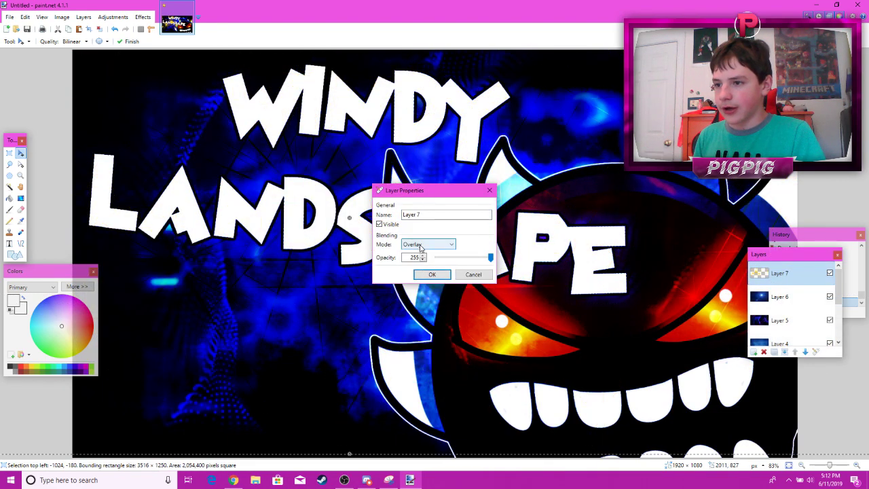
left_click(421, 245)
left_click(416, 255)
left_click(425, 244)
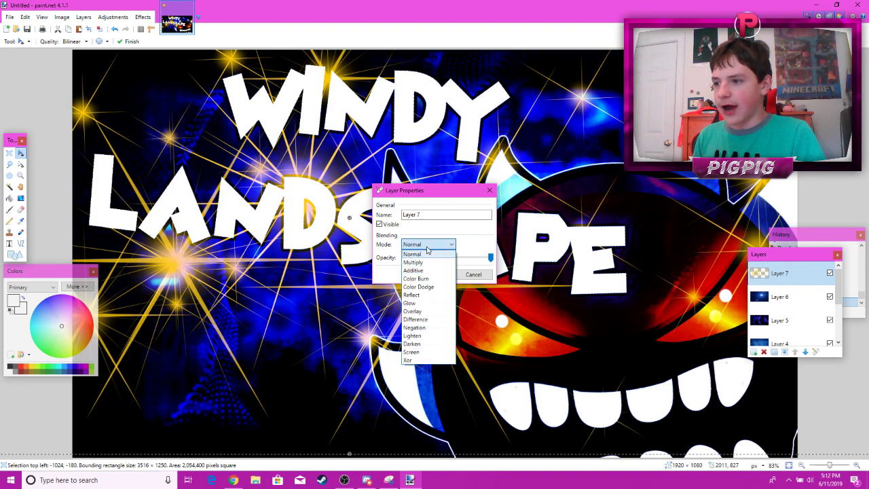
left_click(420, 270)
left_click(431, 274)
Shrink the gold sparkles to about 204 × 114 px and place them over the top of the title's L, at about -1, 237.
left_click_drag(564, 287, 380, 184)
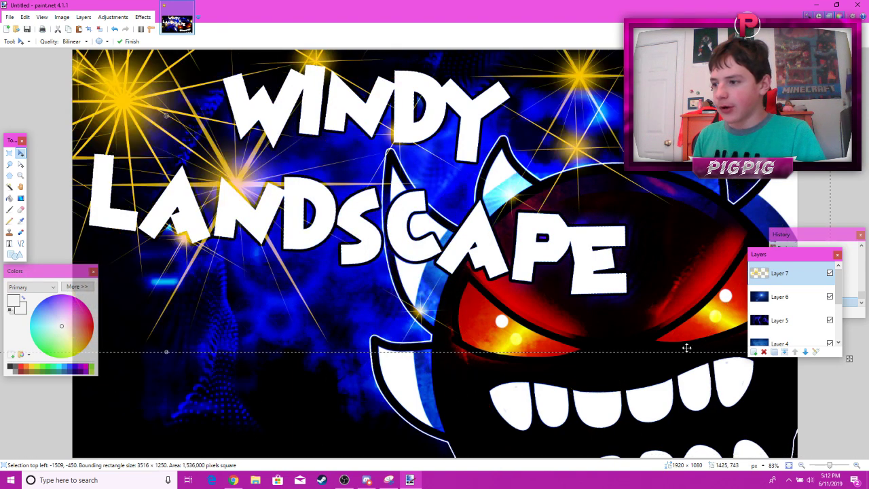
left_click_drag(687, 348, 539, 345)
left_click_drag(670, 361, 334, 169)
left_click_drag(236, 126, 622, 301)
left_click_drag(689, 310, 641, 295)
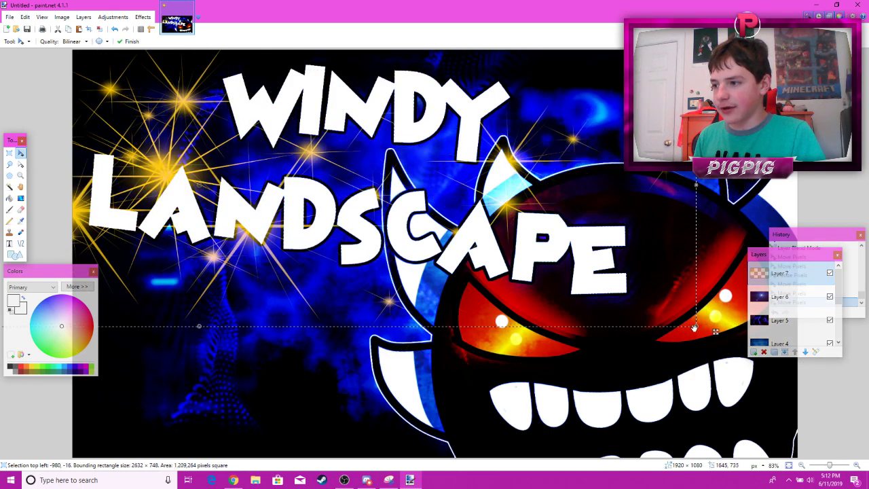
left_click_drag(694, 328, 128, 188)
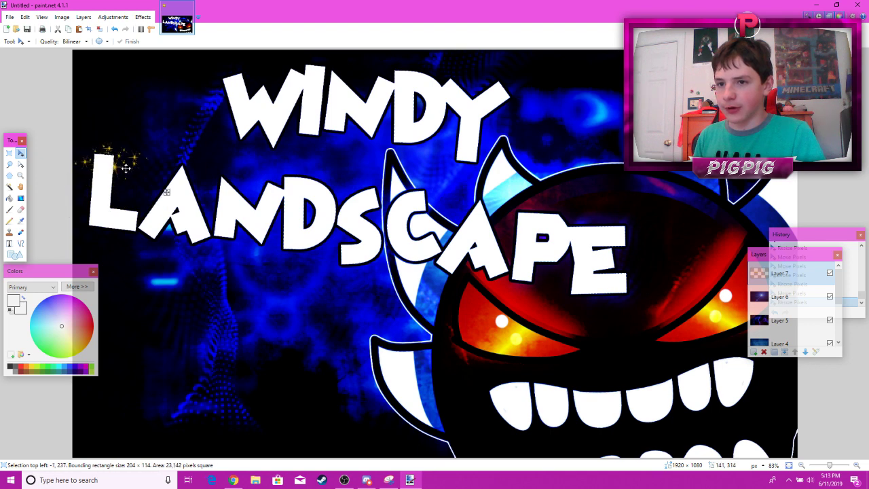
Copy the small sparkle cluster onto a new top layer and move the copy over to another letter of the title.
left_click(26, 17)
left_click(35, 3)
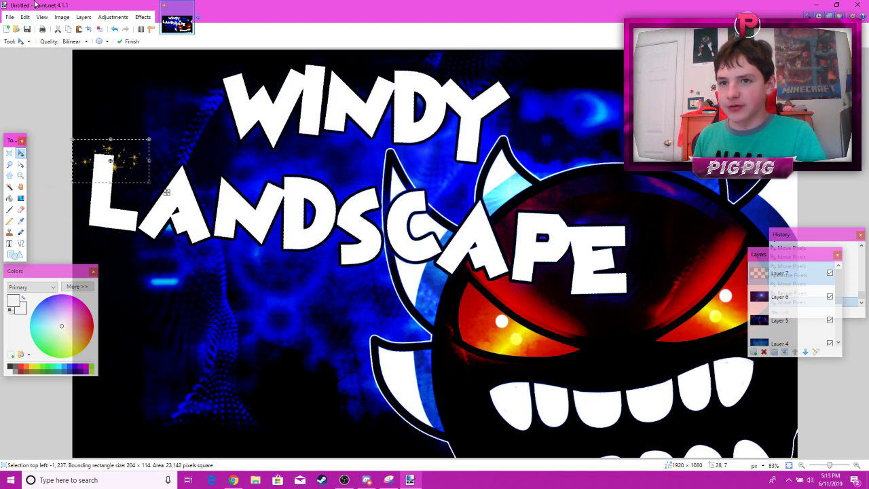
left_click(754, 352)
key("ctrl+v")
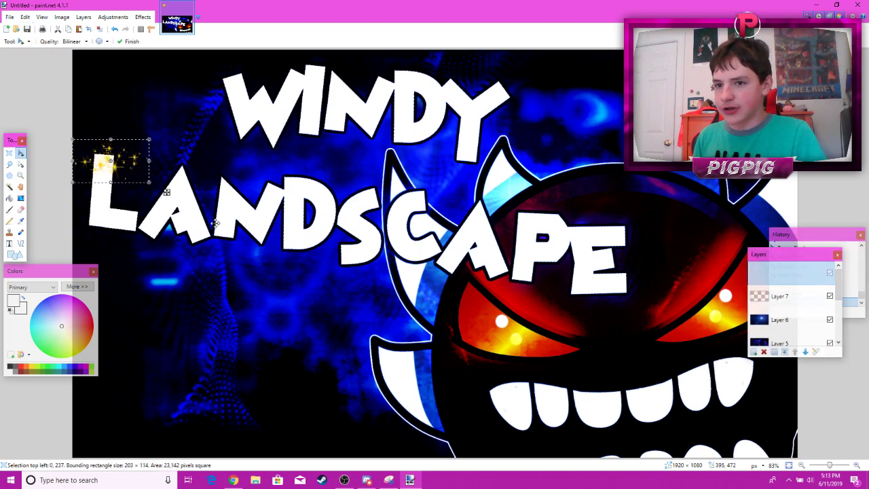
left_click_drag(112, 169, 413, 227)
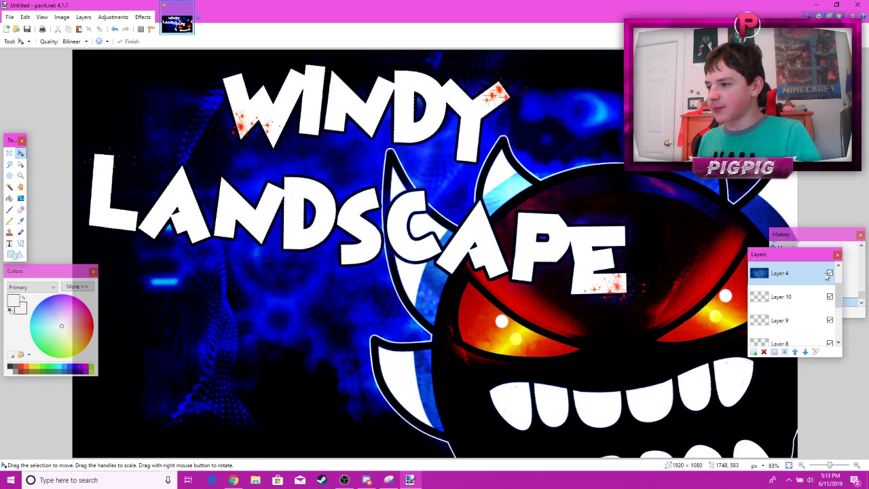
Make the overlay layers Layer 6, Layer 5 and Layer 4 visible.
scroll(831, 278, "up", 2)
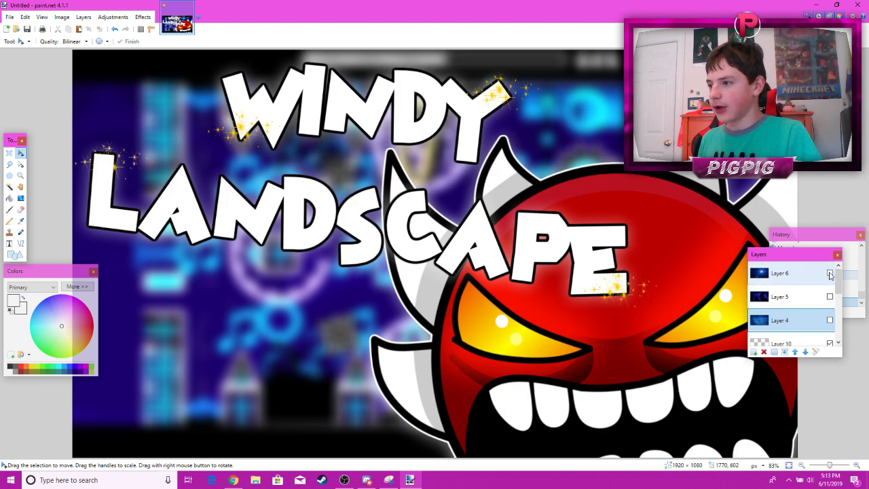
left_click(830, 273)
left_click(830, 297)
left_click(830, 321)
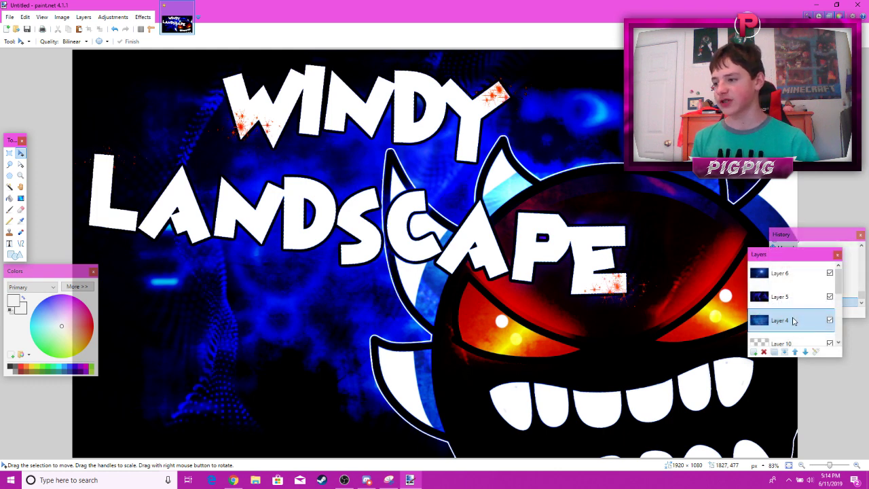
Delete the gold sparkle layers beneath Layer 4 so that the title has no sparkles.
scroll(796, 311, "up", 2)
left_click(792, 286)
left_click(764, 352)
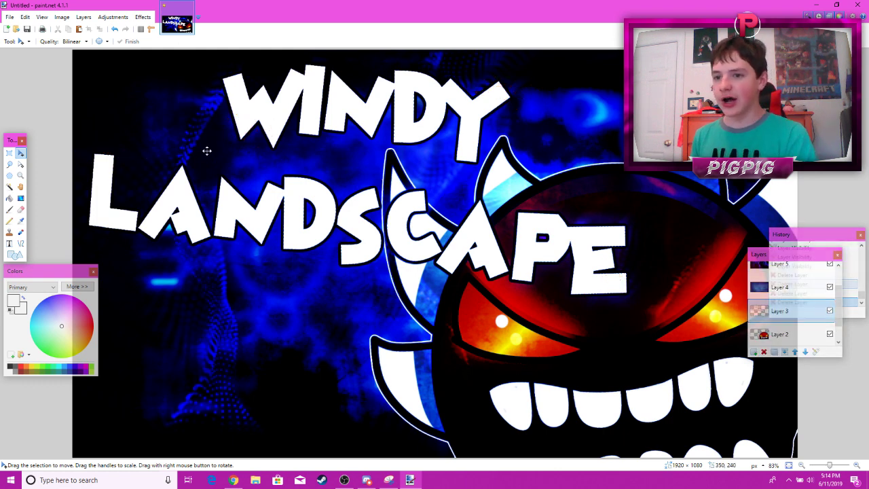